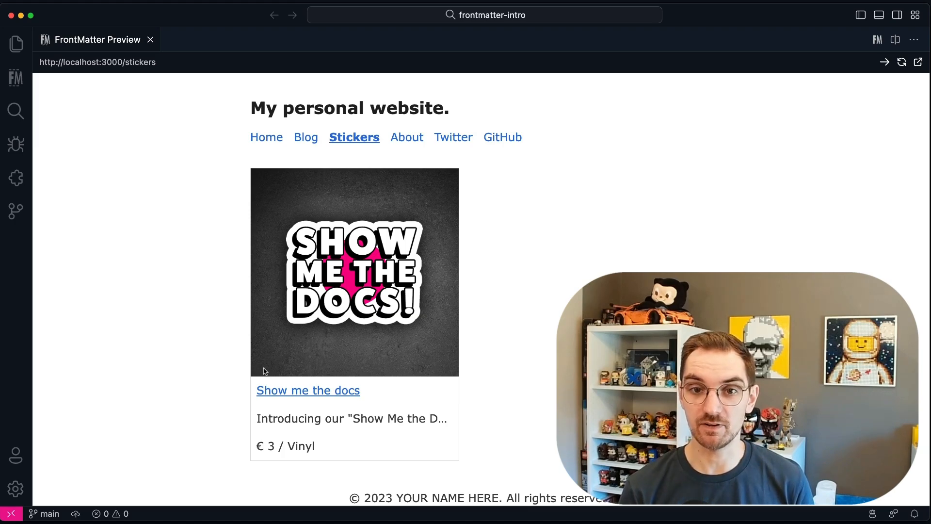
Step: Look through the "Show me the docs" sticker page in the site preview and close the preview
{"action": "left_click", "coordinate": [304, 391]}
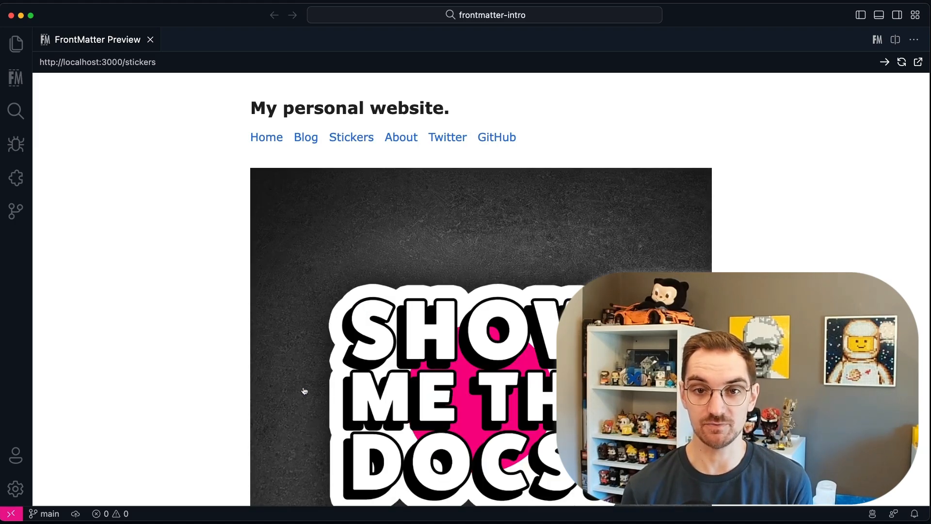
{"action": "scroll", "coordinate": [308, 388], "scroll_direction": "down", "scroll_amount": 2}
{"action": "scroll", "coordinate": [311, 381], "scroll_direction": "down", "scroll_amount": 5}
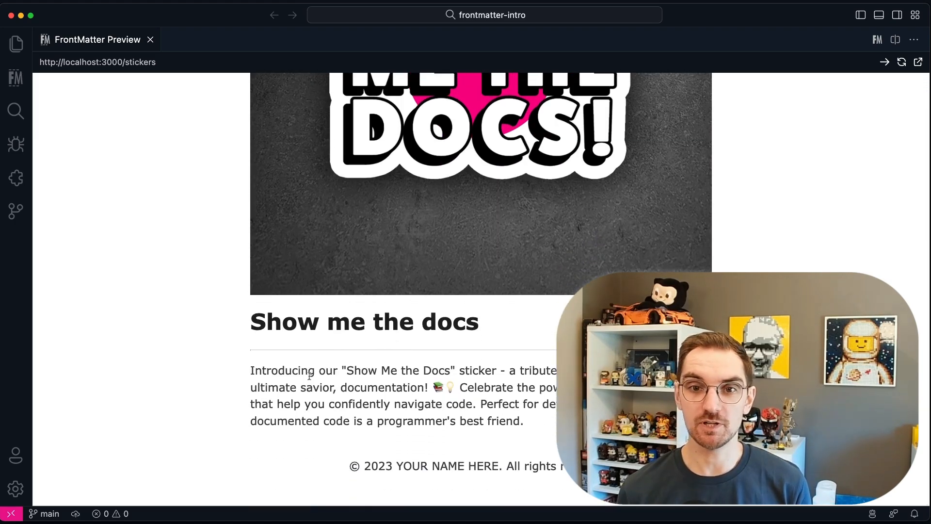
{"action": "scroll", "coordinate": [309, 376], "scroll_direction": "up", "scroll_amount": 7}
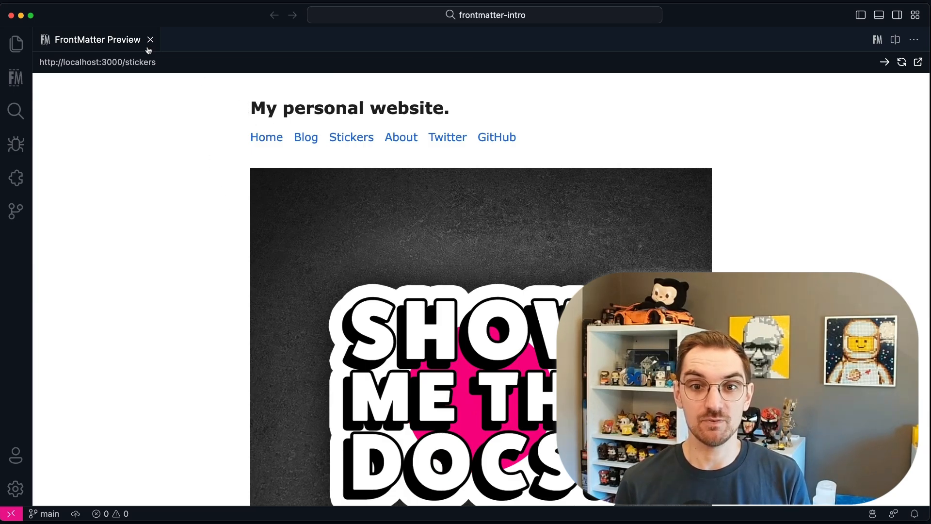
{"action": "left_click", "coordinate": [150, 41]}
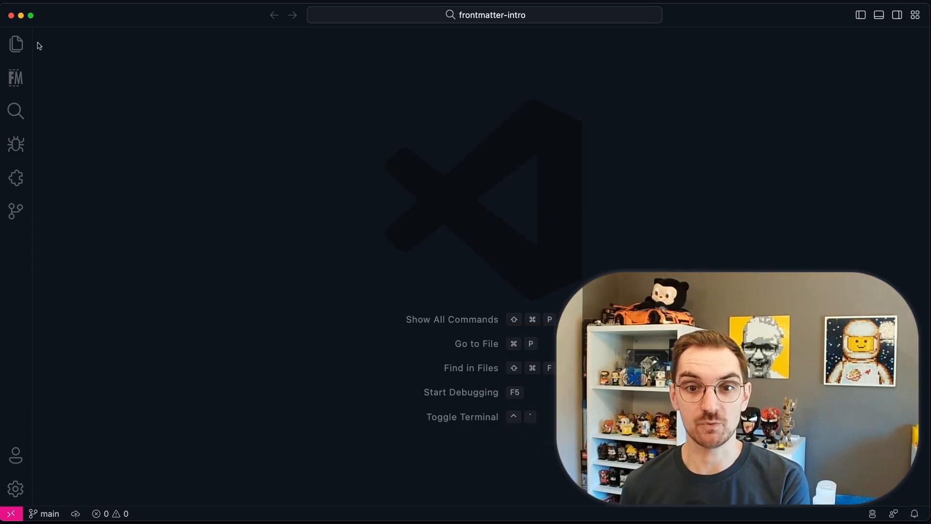
Step: Show the project files and expand src/pages/stickers to view the sticker page files
{"action": "left_click", "coordinate": [18, 45]}
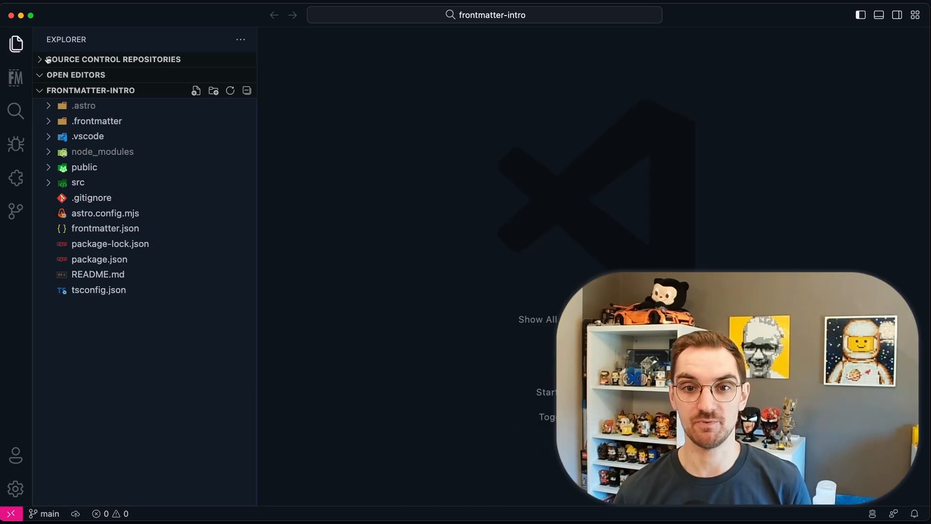
{"action": "left_click", "coordinate": [95, 182]}
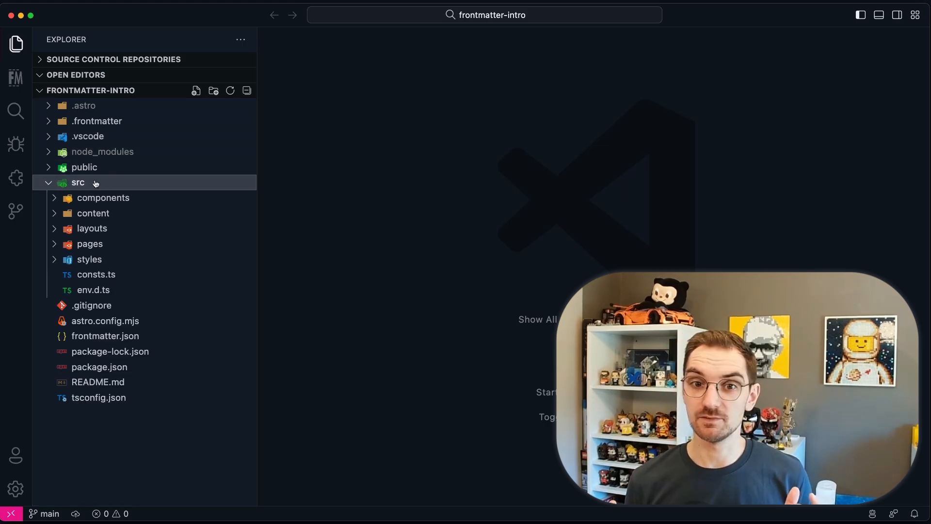
{"action": "left_click", "coordinate": [134, 245]}
{"action": "left_click", "coordinate": [139, 274]}
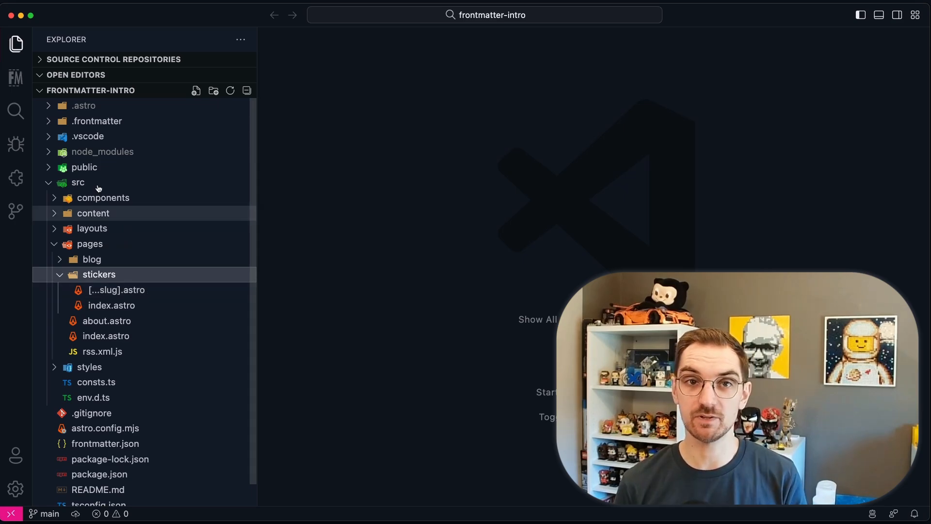
Step: Open show-me-the-docs.md from the src/content/stickers folder
{"action": "left_click", "coordinate": [107, 213]}
{"action": "left_click", "coordinate": [127, 244]}
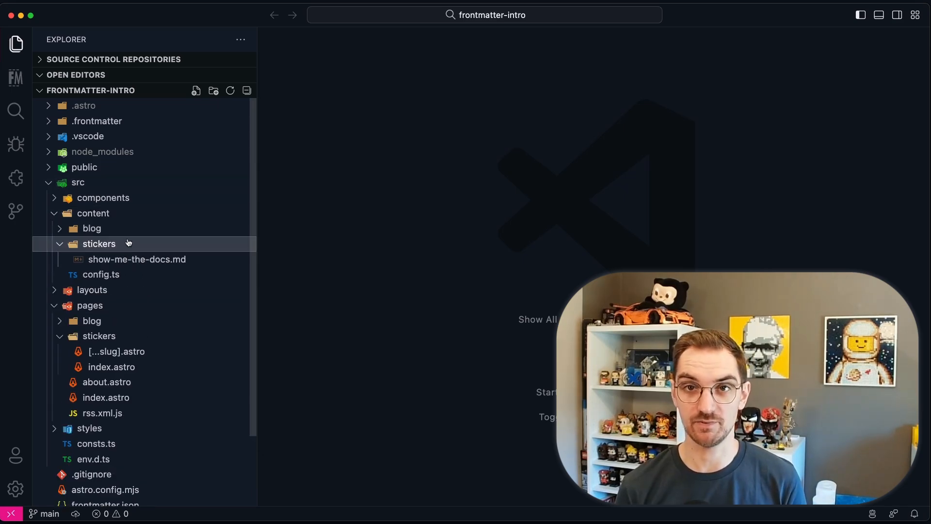
{"action": "left_click", "coordinate": [168, 260]}
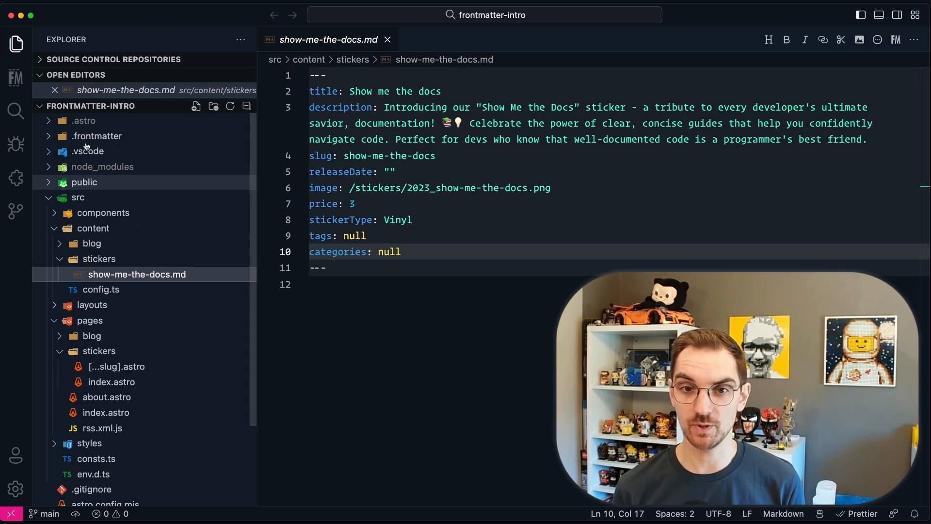
Step: Create a content type named sticker from the open file's front matter in Front Matter, without overwriting the default content type
{"action": "left_click", "coordinate": [24, 77]}
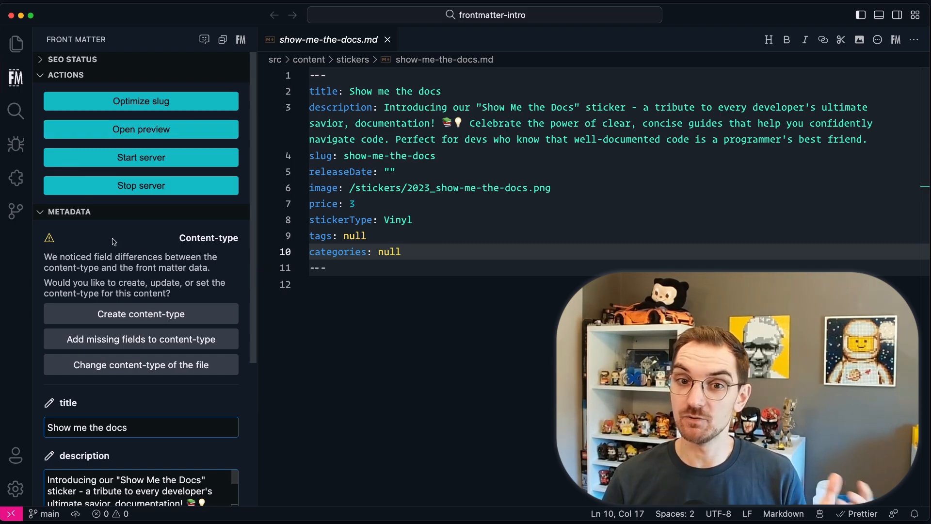
{"action": "left_click", "coordinate": [150, 316]}
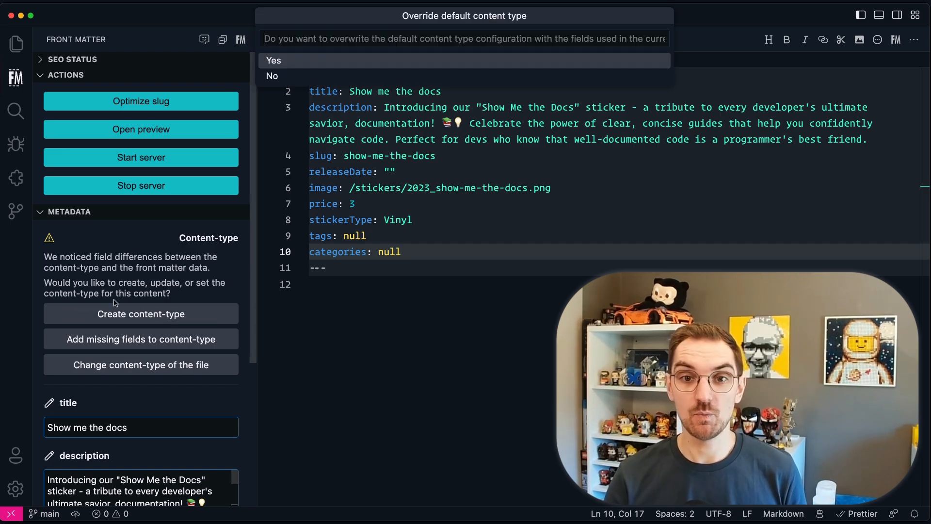
{"action": "key", "text": "Down"}
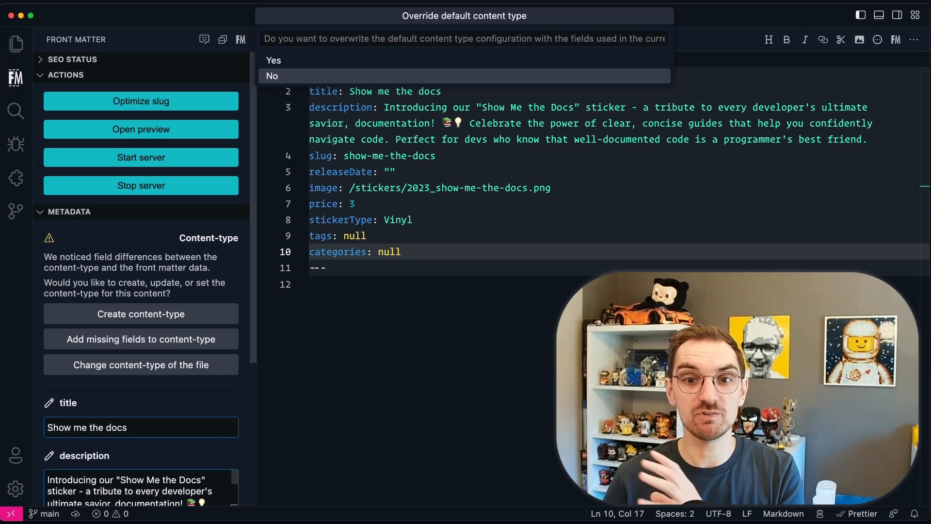
{"action": "key", "text": "Return"}
{"action": "type", "text": "sticker"}
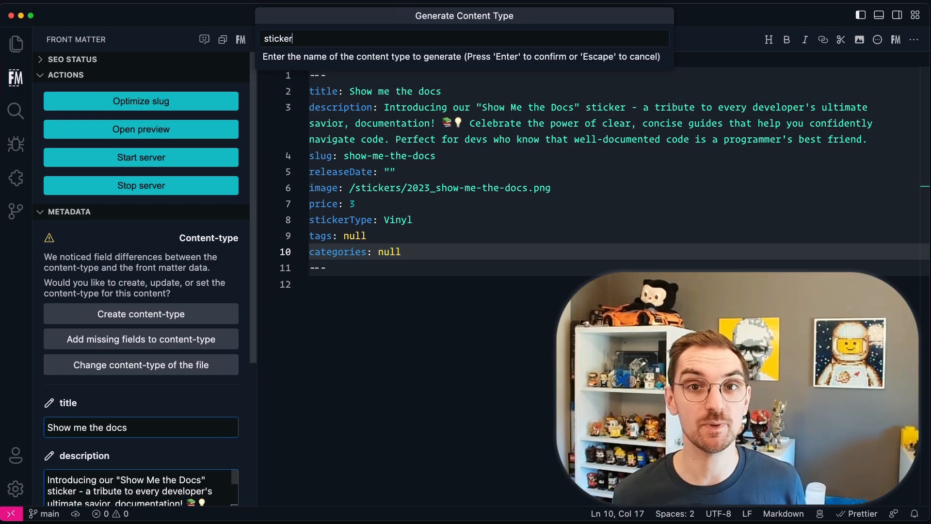
{"action": "key", "text": "Return"}
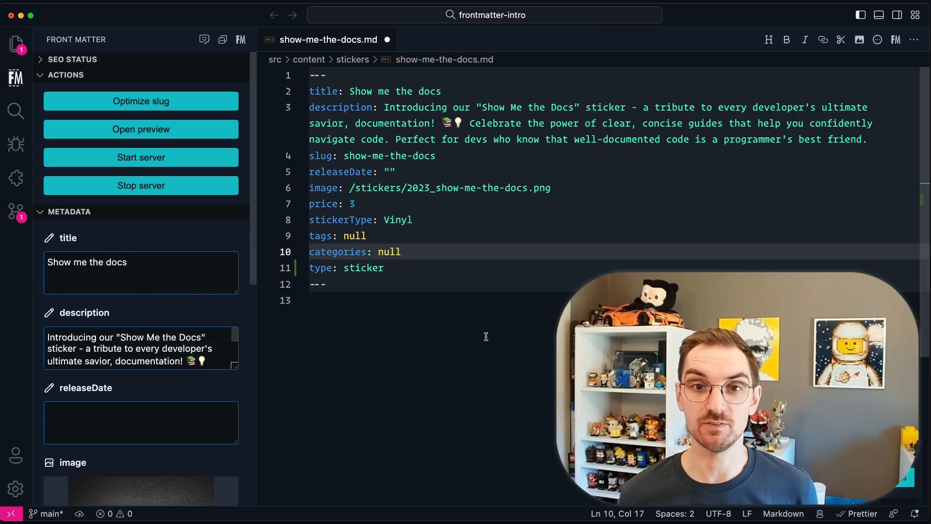
Step: Save the Markdown file and open frontmatter.json at the sticker content type definition
{"action": "left_click", "coordinate": [522, 341]}
{"action": "key", "text": "super+s"}
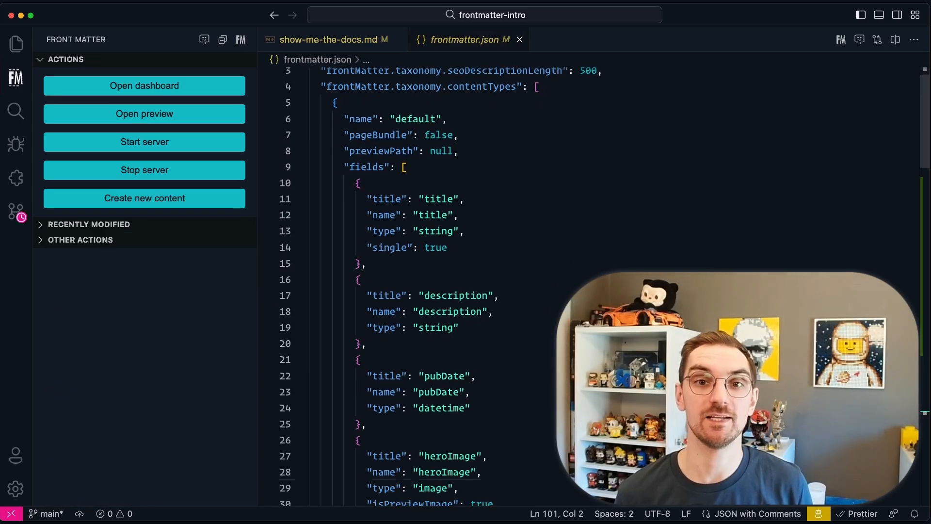
{"action": "scroll", "coordinate": [583, 291], "scroll_direction": "down", "scroll_amount": 2}
{"action": "scroll", "coordinate": [582, 291], "scroll_direction": "down", "scroll_amount": 6}
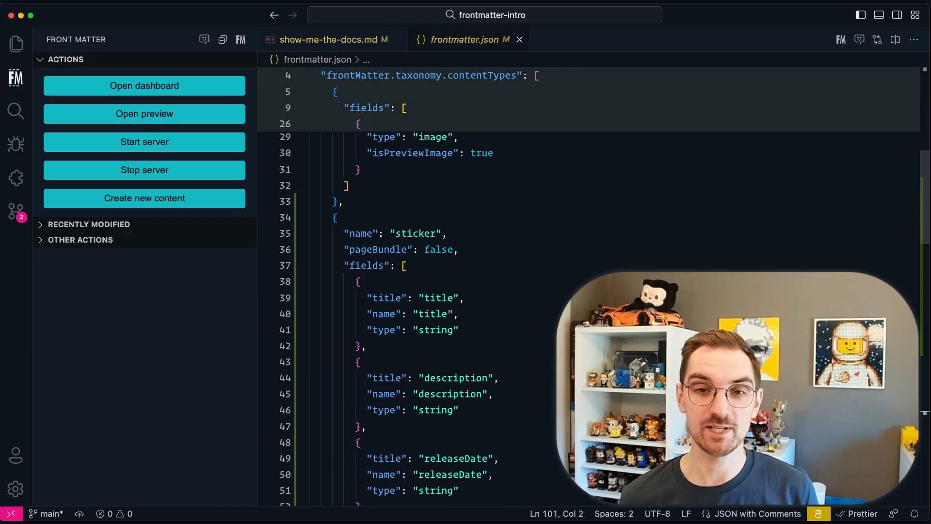
{"action": "scroll", "coordinate": [582, 291], "scroll_direction": "down", "scroll_amount": 1}
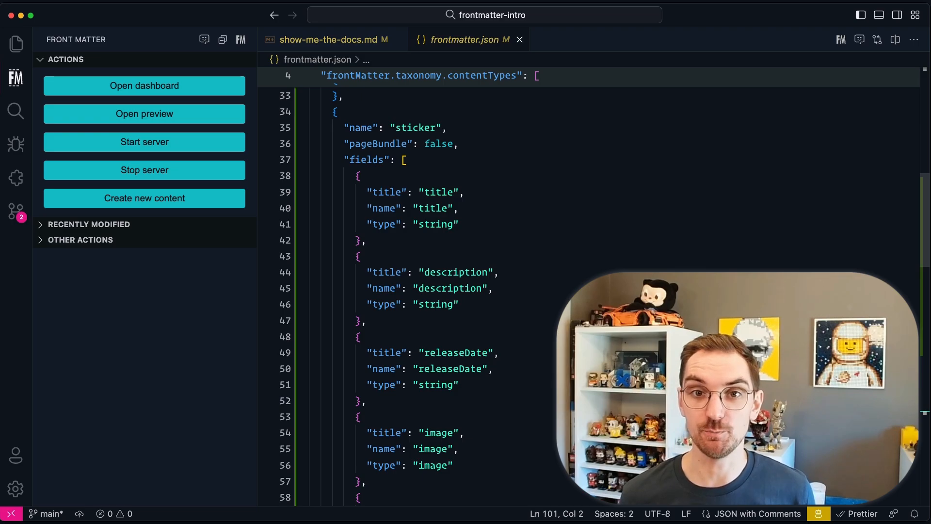
Step: Add a previewPath property with the value "'stickers'" below pageBundle in the sticker content type
{"action": "left_click", "coordinate": [459, 143]}
{"action": "key", "text": "Return"}
{"action": "type", "text": "\""}
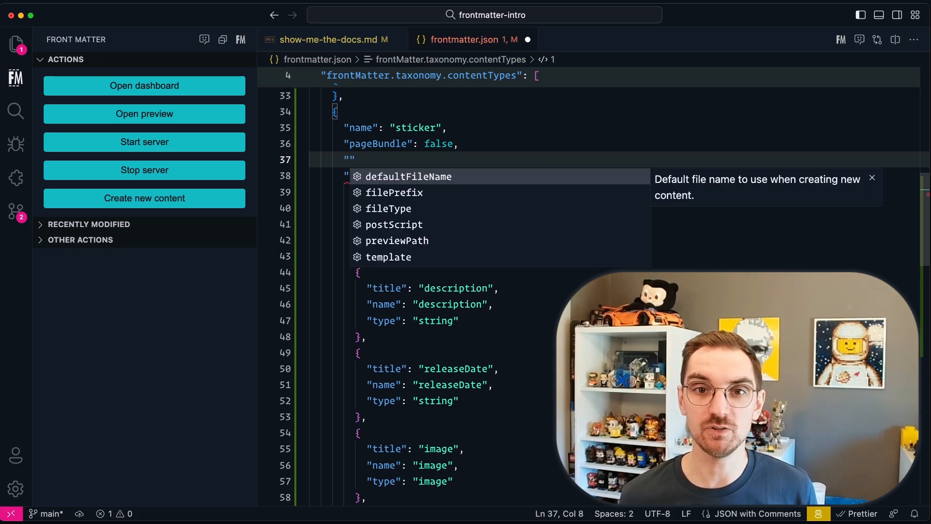
{"action": "type", "text": "prev"}
{"action": "key", "text": "Return"}
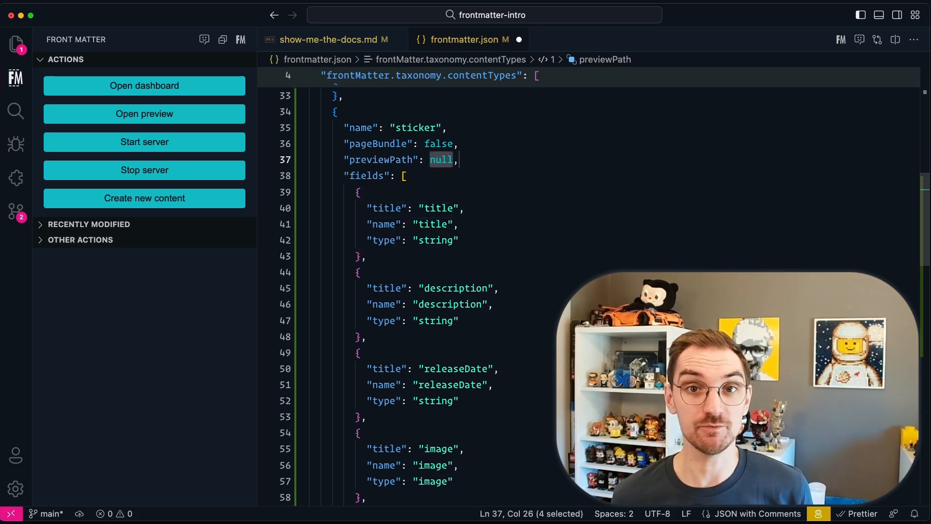
{"action": "type", "text": "\""}
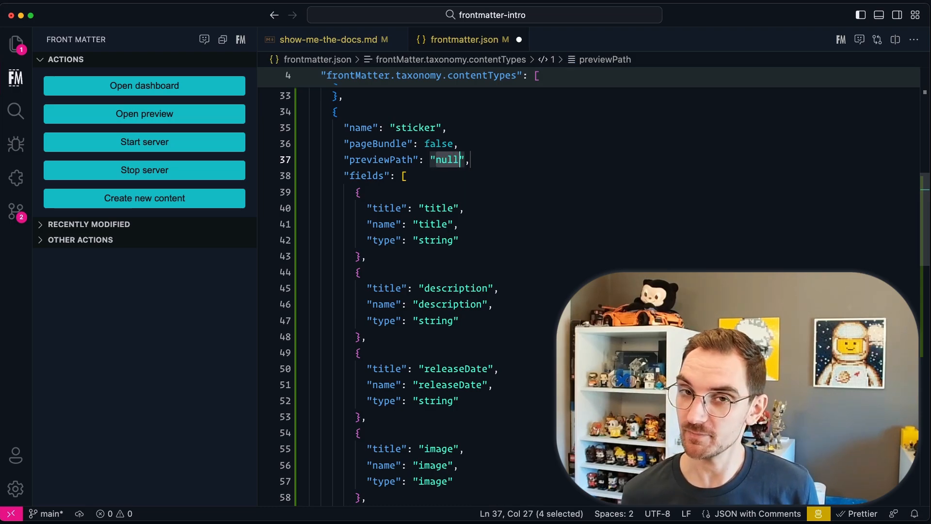
{"action": "type", "text": "'stickers"}
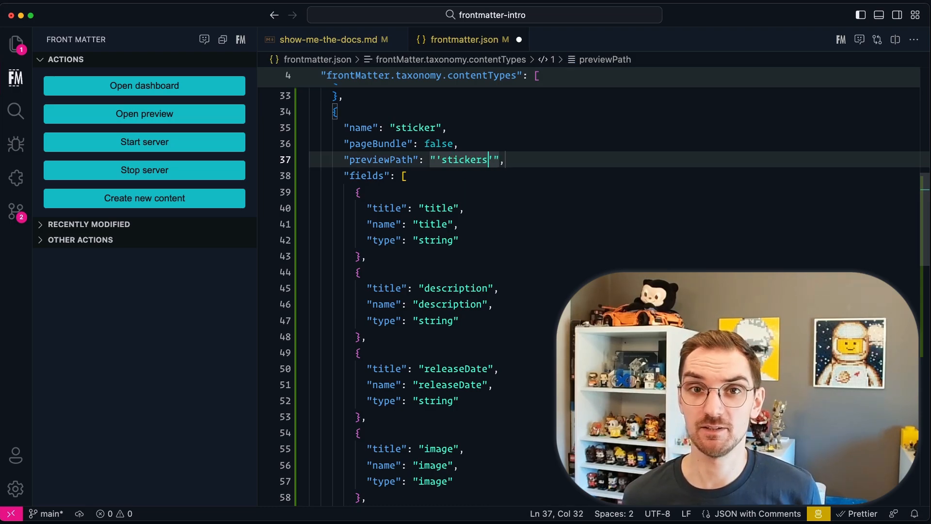
Step: Add a filePrefix property set to null below previewPath in the sticker content type
{"action": "key", "text": "End"}
{"action": "key", "text": "Return"}
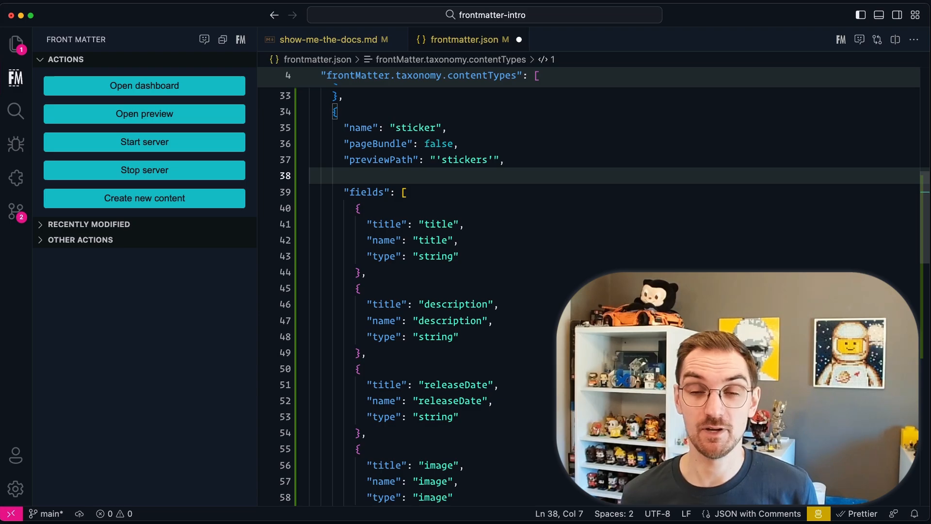
{"action": "type", "text": "\"filep"}
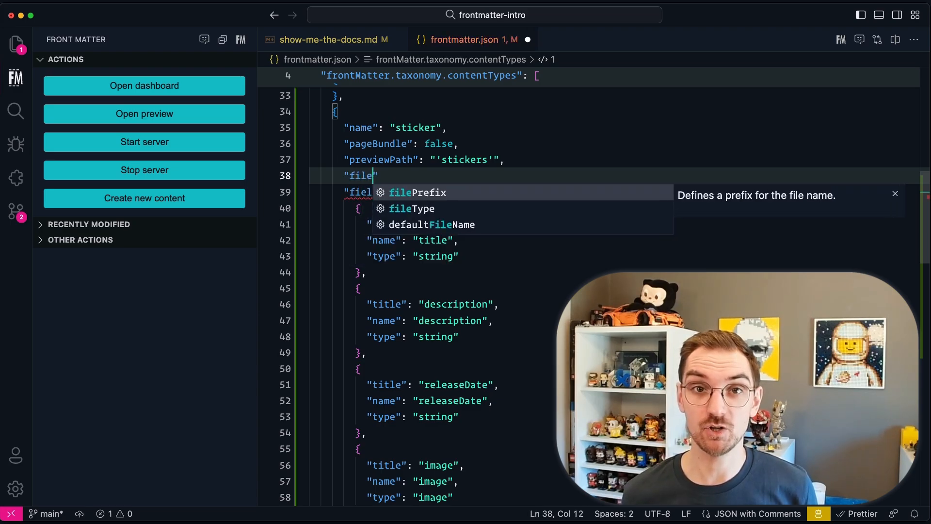
{"action": "key", "text": "Return"}
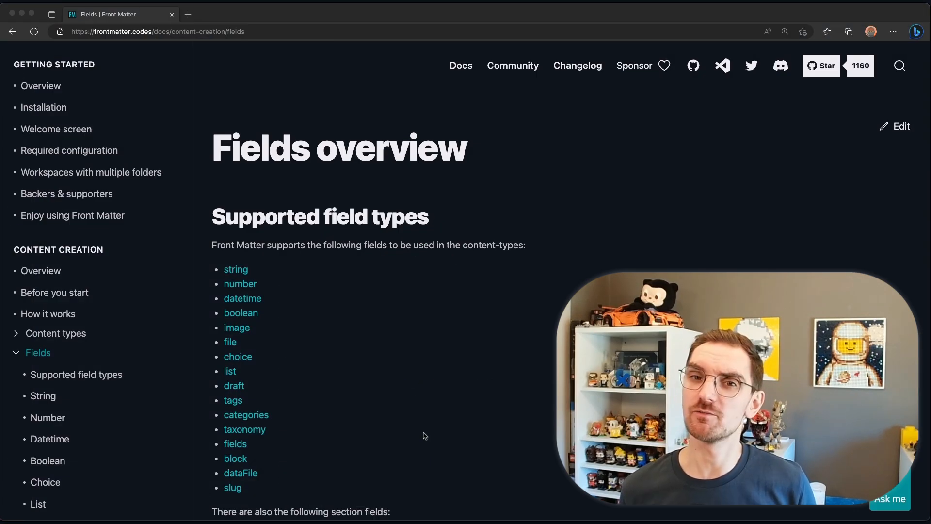
Step: Switch to the browser and review the string, number and datetime field types in the Front Matter fields documentation
{"action": "left_click", "coordinate": [425, 435]}
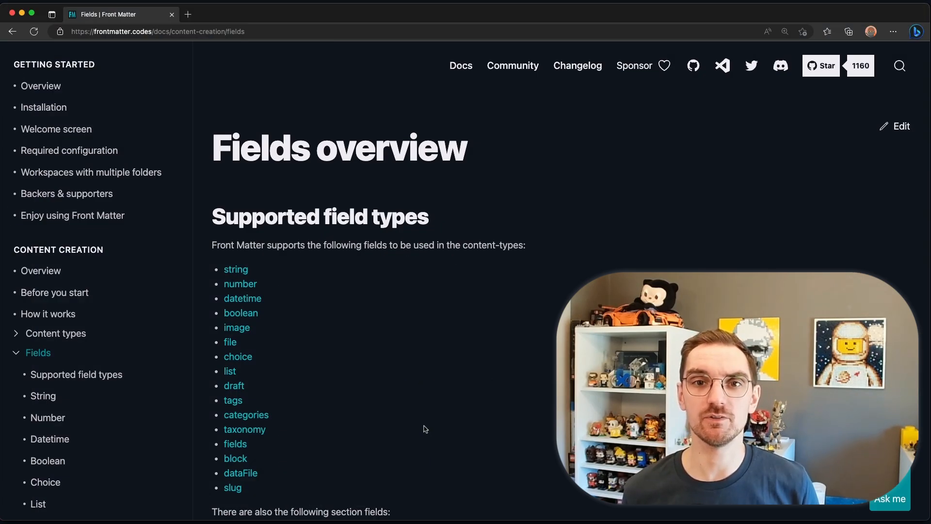
{"action": "left_click", "coordinate": [236, 270]}
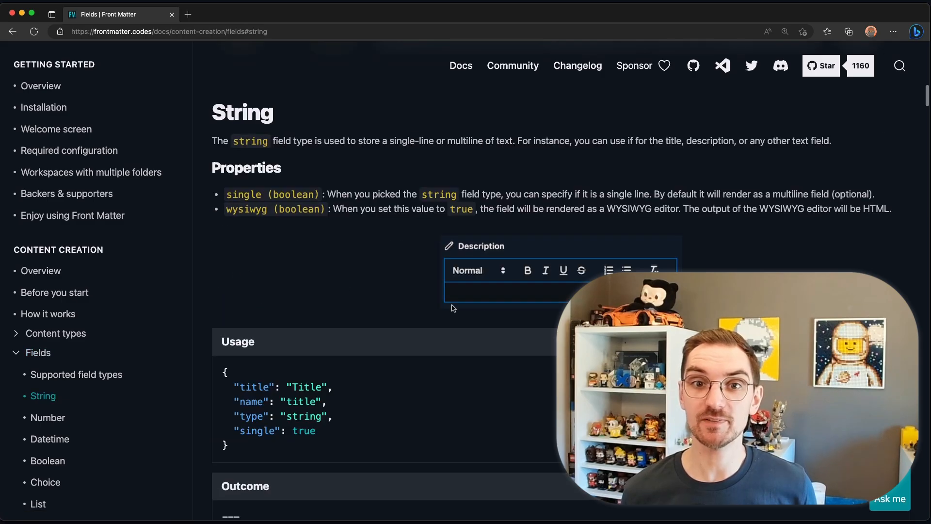
{"action": "scroll", "coordinate": [488, 363], "scroll_direction": "down", "scroll_amount": 1}
{"action": "scroll", "coordinate": [487, 363], "scroll_direction": "down", "scroll_amount": 10}
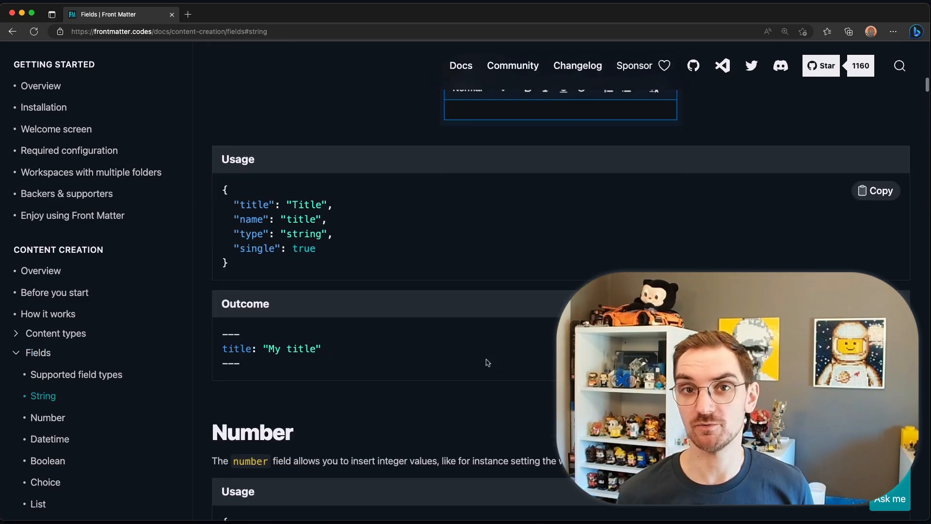
{"action": "scroll", "coordinate": [487, 361], "scroll_direction": "down", "scroll_amount": 1}
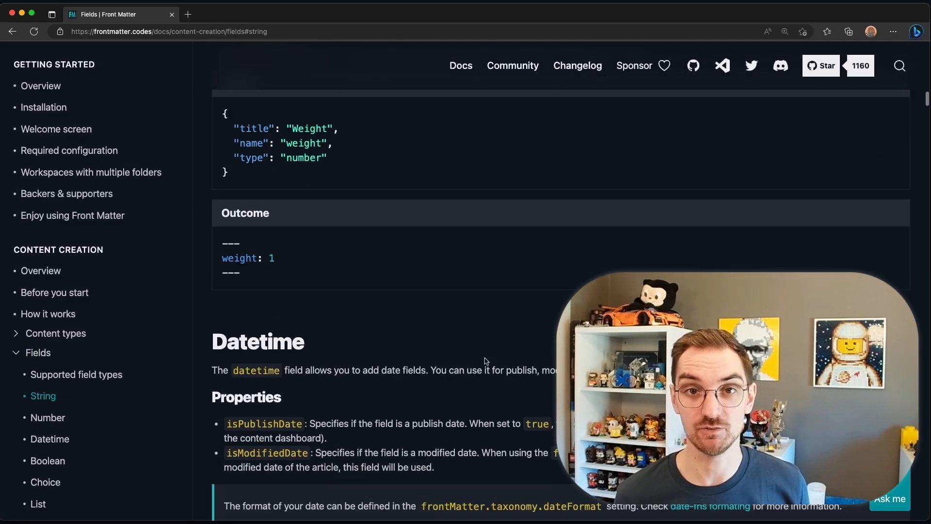
{"action": "scroll", "coordinate": [486, 362], "scroll_direction": "down", "scroll_amount": 4}
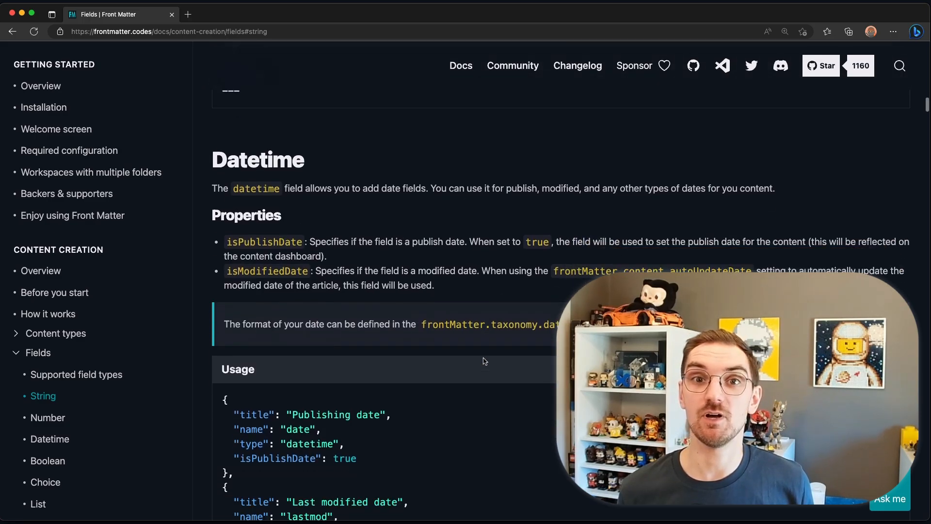
{"action": "scroll", "coordinate": [485, 361], "scroll_direction": "down", "scroll_amount": 1}
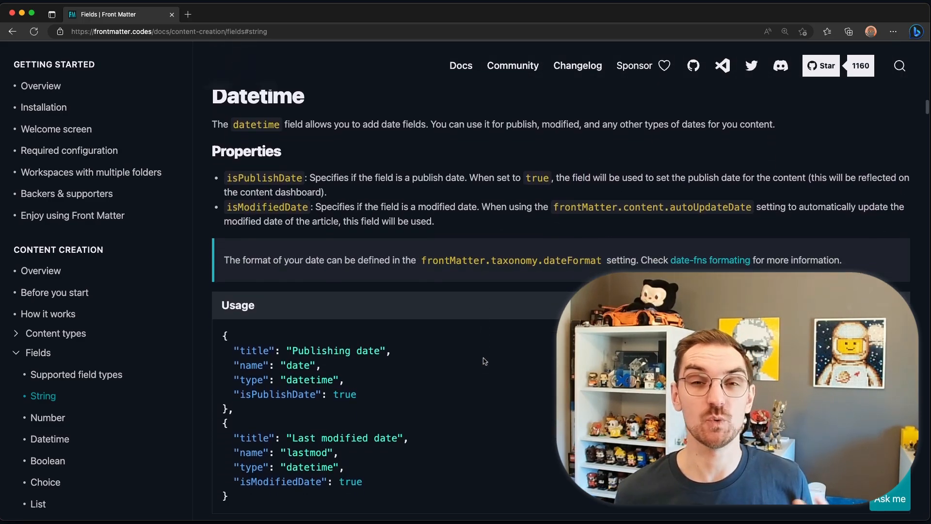
{"action": "scroll", "coordinate": [485, 362], "scroll_direction": "down", "scroll_amount": 7}
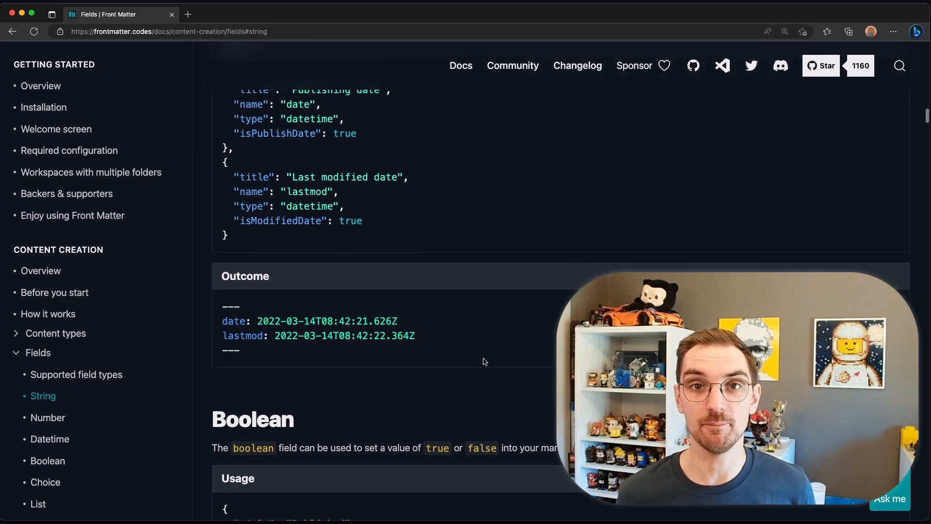
{"action": "scroll", "coordinate": [484, 362], "scroll_direction": "down", "scroll_amount": 2}
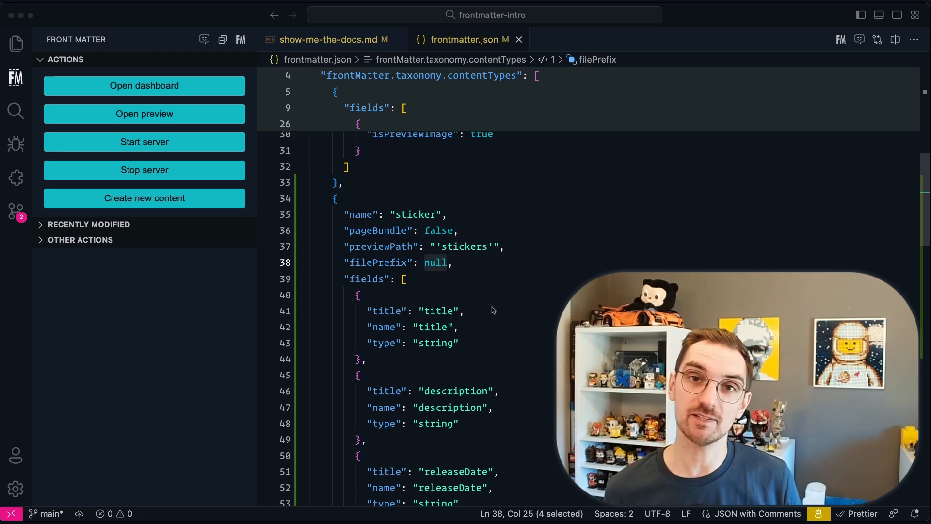
Step: Add a single property set to true below the type of the title field in the sticker content type
{"action": "scroll", "coordinate": [493, 311], "scroll_direction": "down", "scroll_amount": 3}
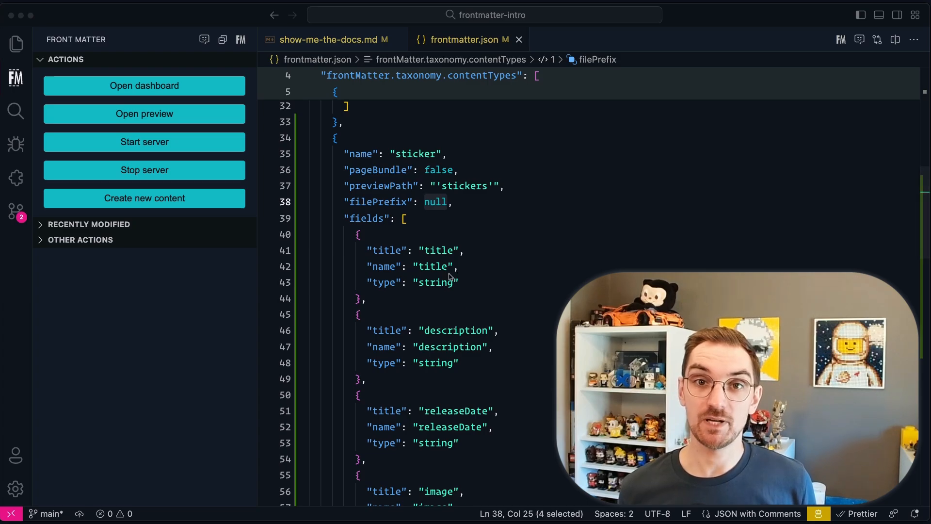
{"action": "left_click", "coordinate": [465, 282]}
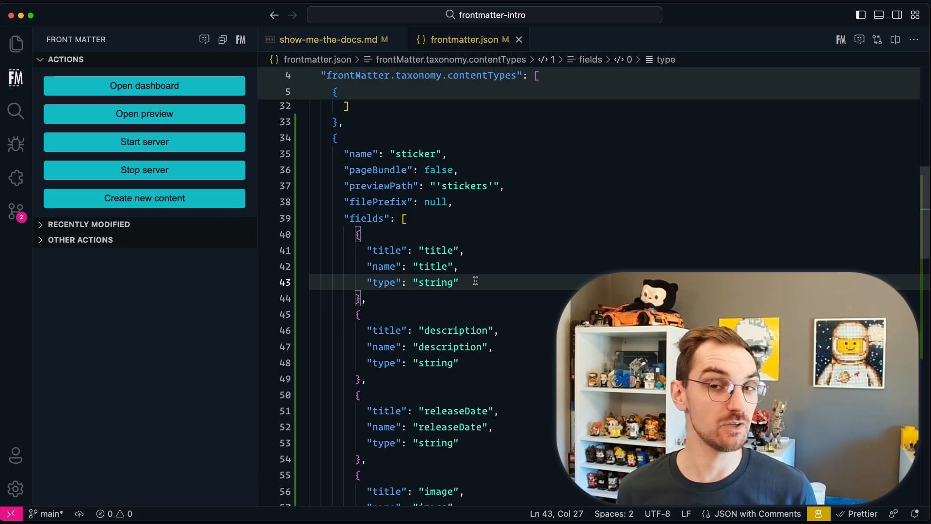
{"action": "type", "text": ","}
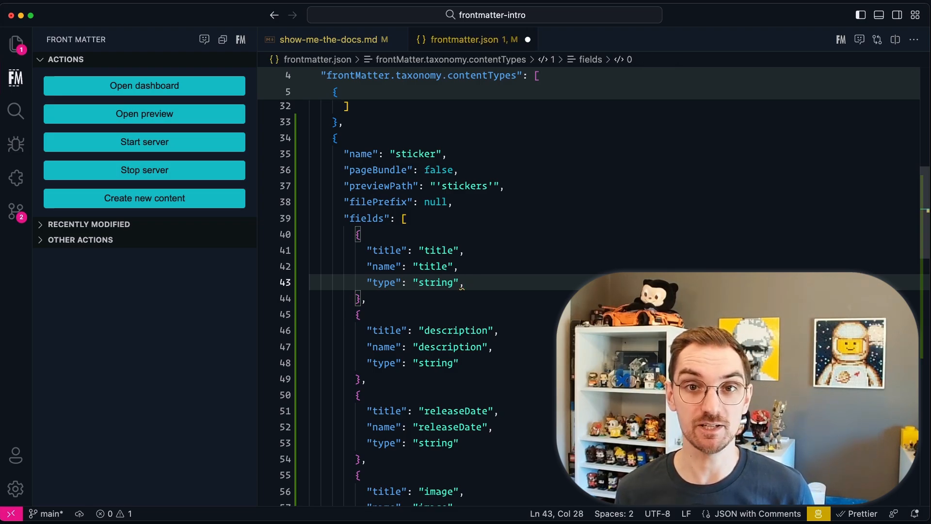
{"action": "key", "text": "Return"}
{"action": "type", "text": "\"si"}
{"action": "key", "text": "Return"}
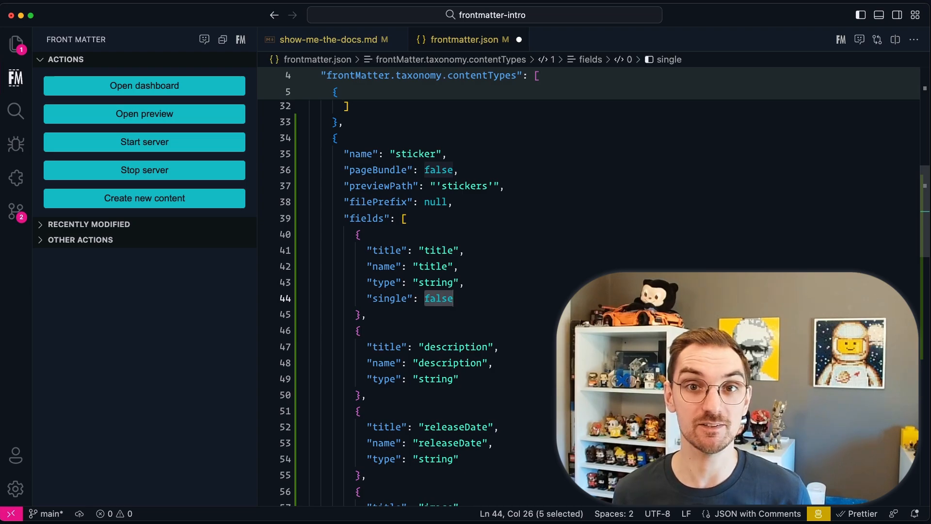
{"action": "type", "text": "true"}
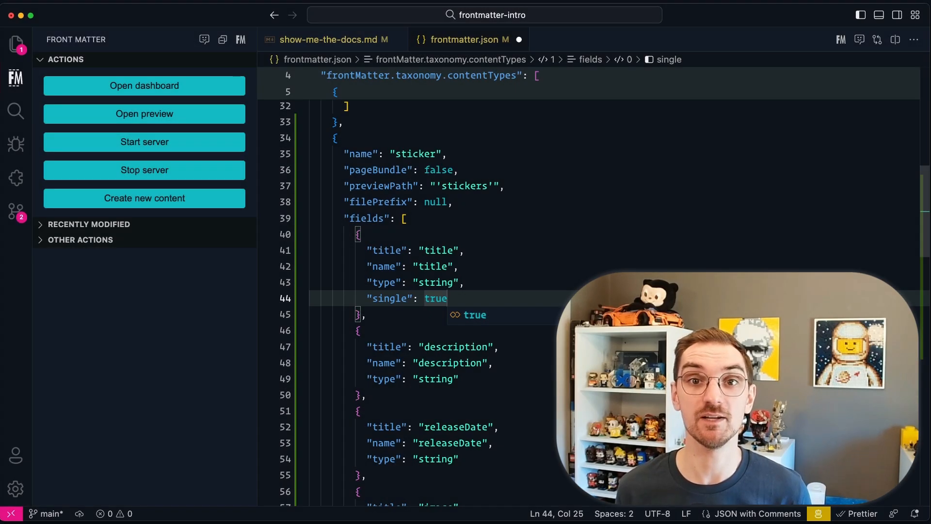
{"action": "left_click", "coordinate": [481, 282]}
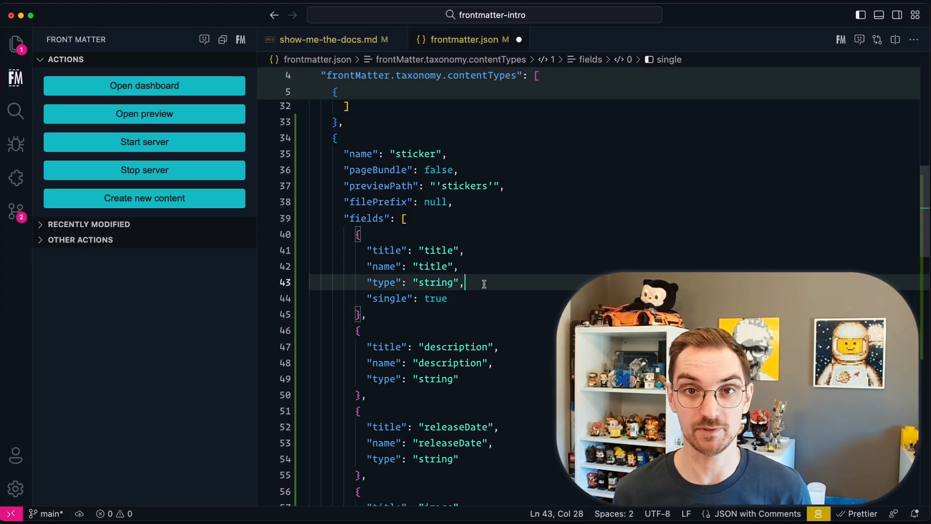
Step: Change the type of the sticker content type's releaseDate field to datetime
{"action": "scroll", "coordinate": [485, 287], "scroll_direction": "down", "scroll_amount": 1}
{"action": "scroll", "coordinate": [485, 287], "scroll_direction": "down", "scroll_amount": 6}
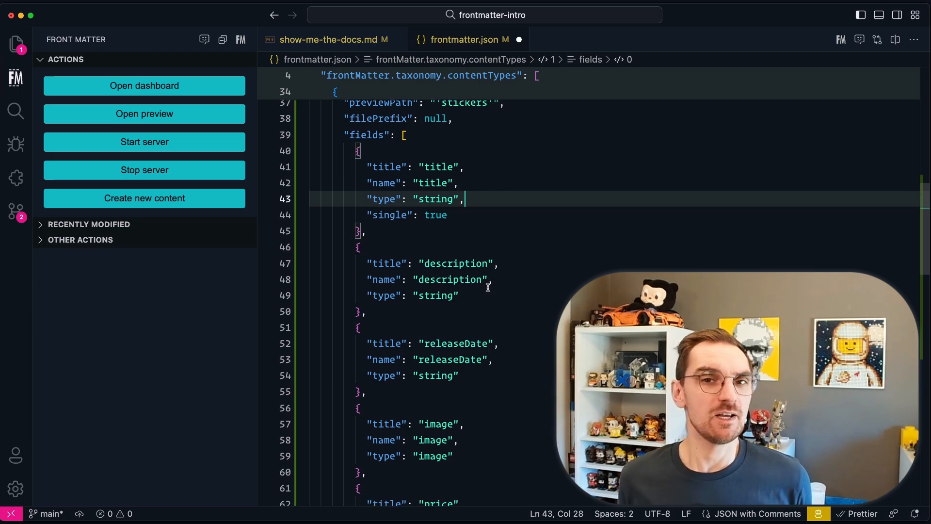
{"action": "scroll", "coordinate": [488, 288], "scroll_direction": "down", "scroll_amount": 1}
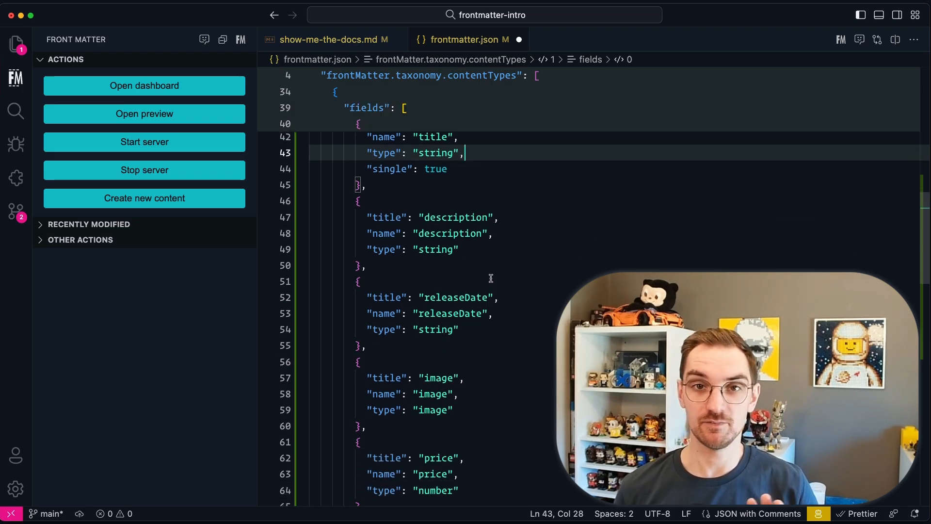
{"action": "scroll", "coordinate": [491, 278], "scroll_direction": "down", "scroll_amount": 4}
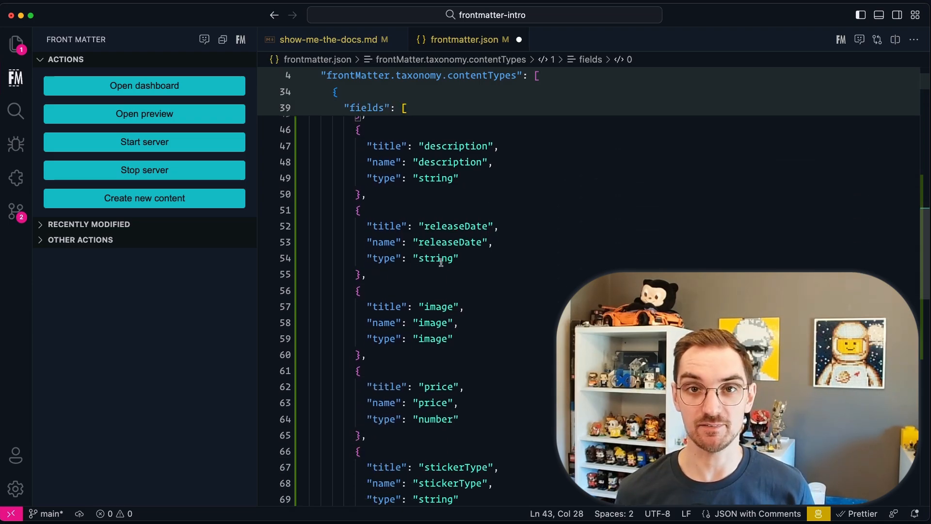
{"action": "double_click", "coordinate": [440, 261]}
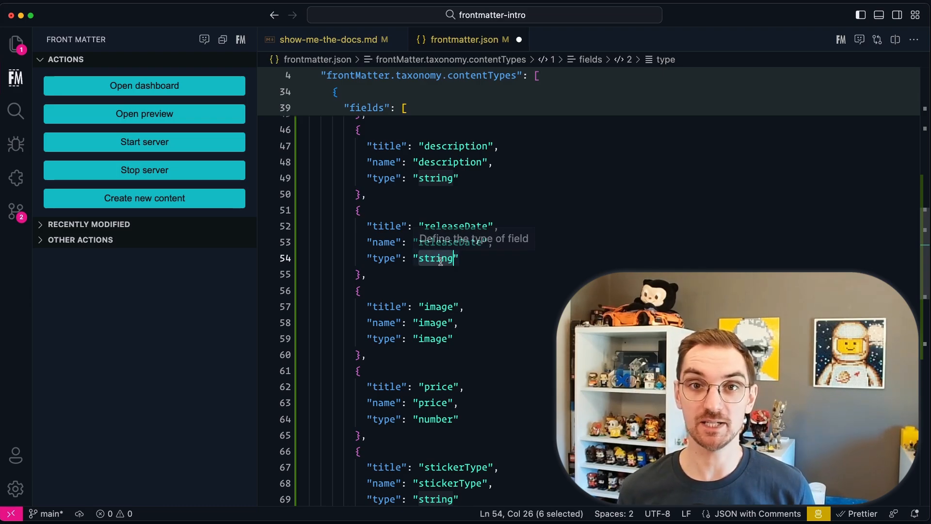
{"action": "type", "text": "datet"}
{"action": "key", "text": "Return"}
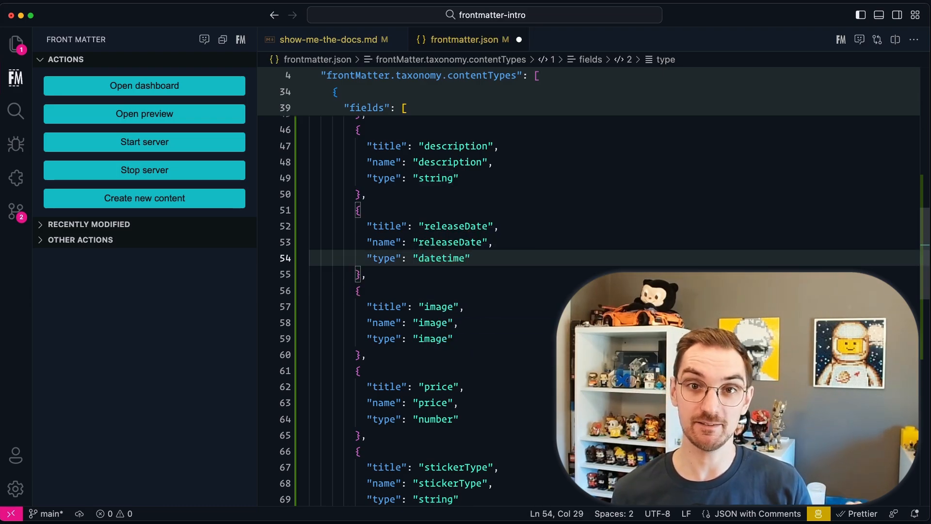
Step: Add a default property below the type of the releaseDate field
{"action": "type", "text": ","}
{"action": "key", "text": "Return"}
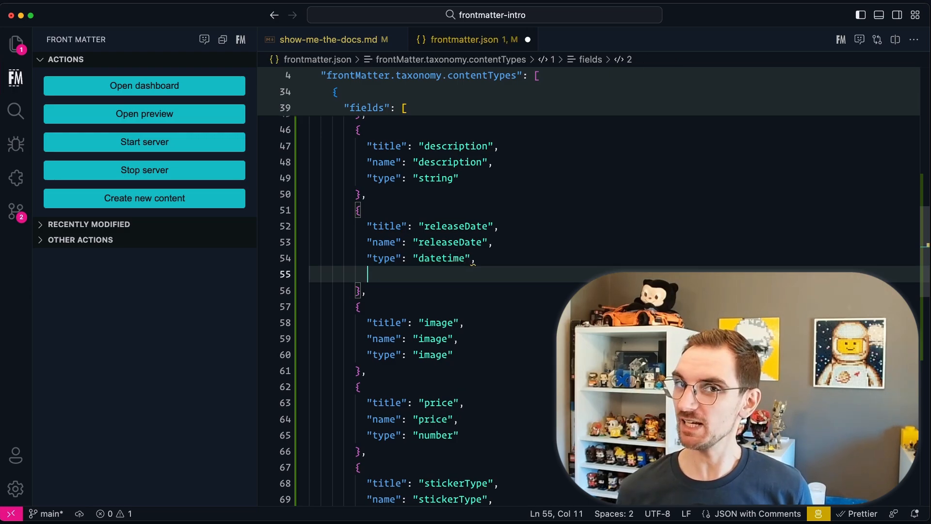
{"action": "type", "text": "\"defa"}
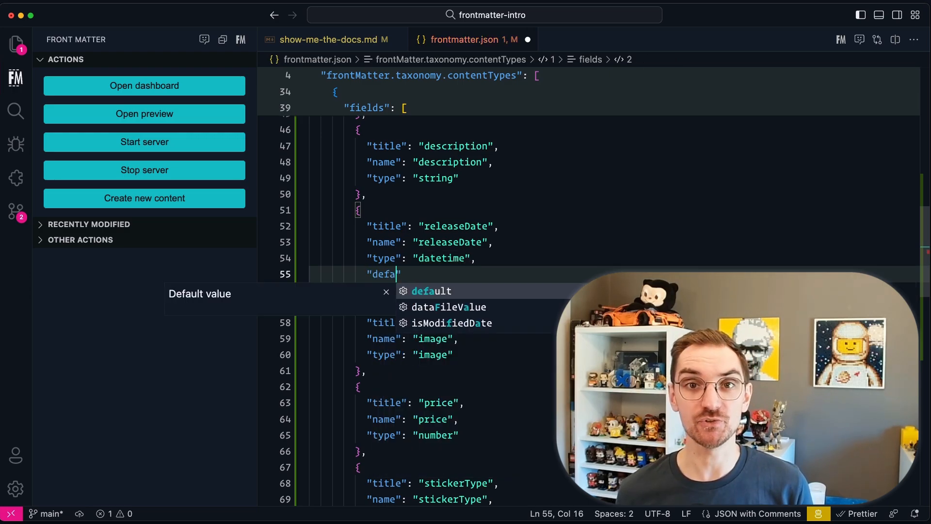
{"action": "key", "text": "Return"}
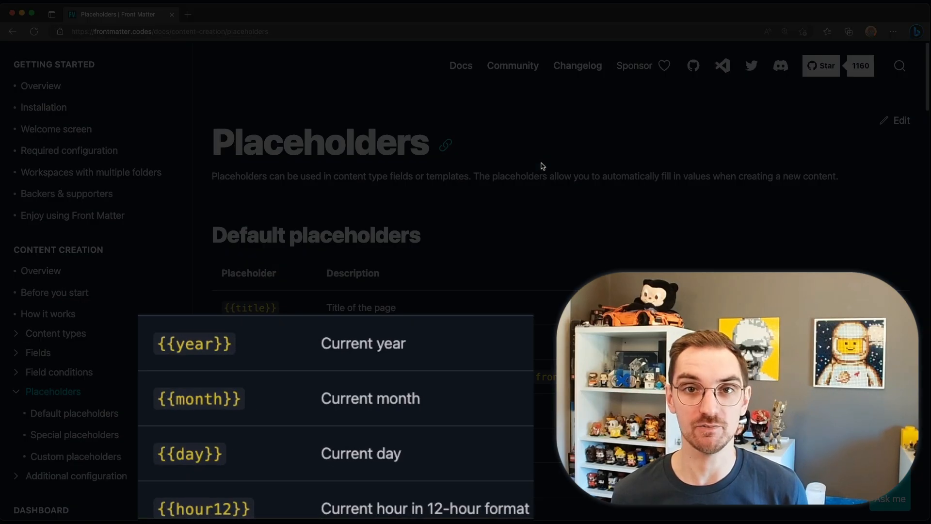
Step: Consult the Placeholders documentation in the browser and set the releaseDate field's default value to "{{now}}" in frontmatter.json
{"action": "scroll", "coordinate": [543, 166], "scroll_direction": "down", "scroll_amount": 2}
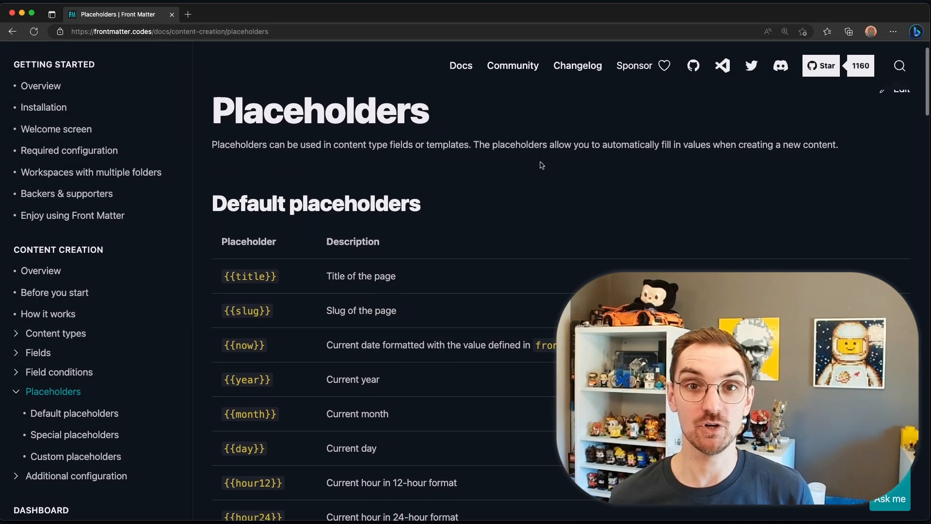
{"action": "scroll", "coordinate": [542, 164], "scroll_direction": "down", "scroll_amount": 5}
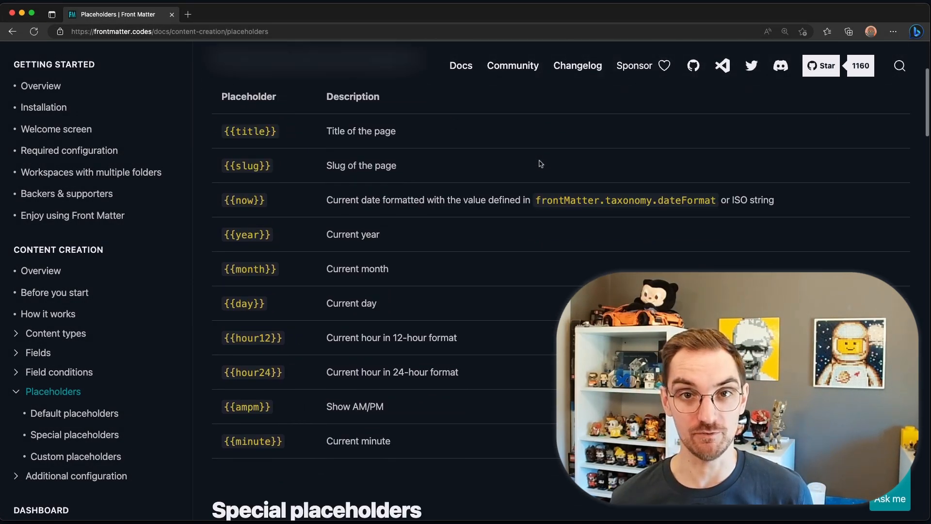
{"action": "scroll", "coordinate": [540, 164], "scroll_direction": "down", "scroll_amount": 5}
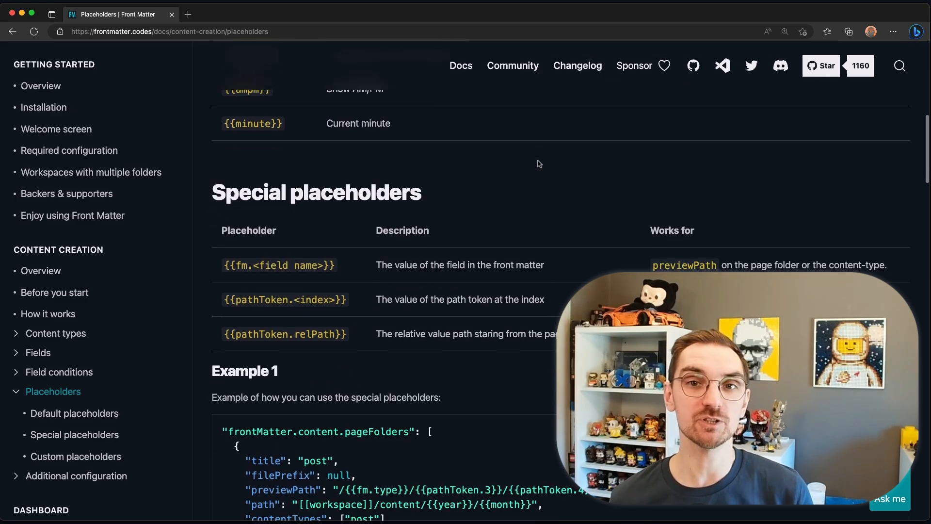
{"action": "scroll", "coordinate": [540, 164], "scroll_direction": "down", "scroll_amount": 13}
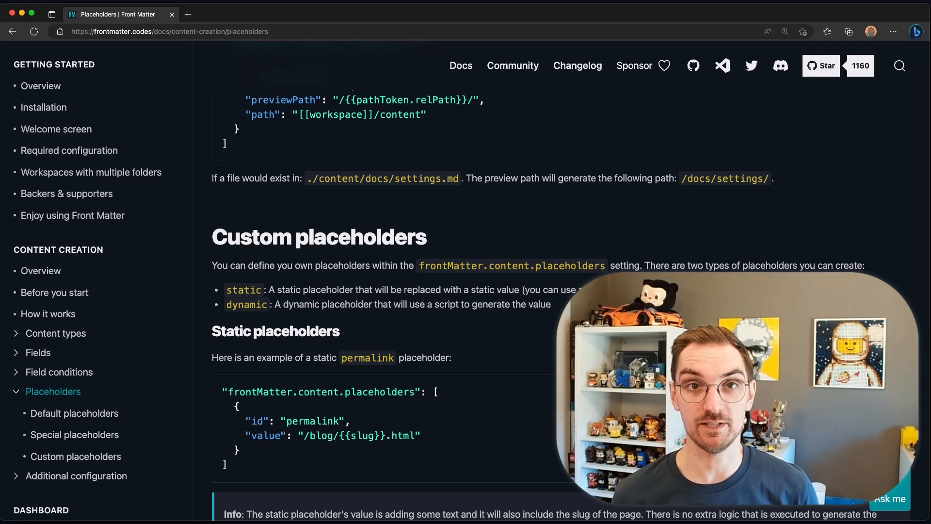
{"action": "type", "text": "{{"}
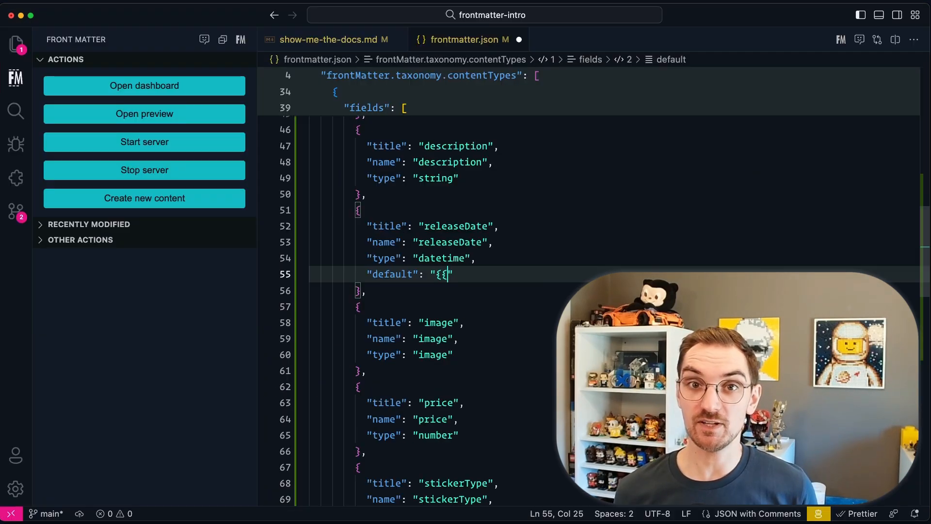
{"action": "type", "text": "now}}"}
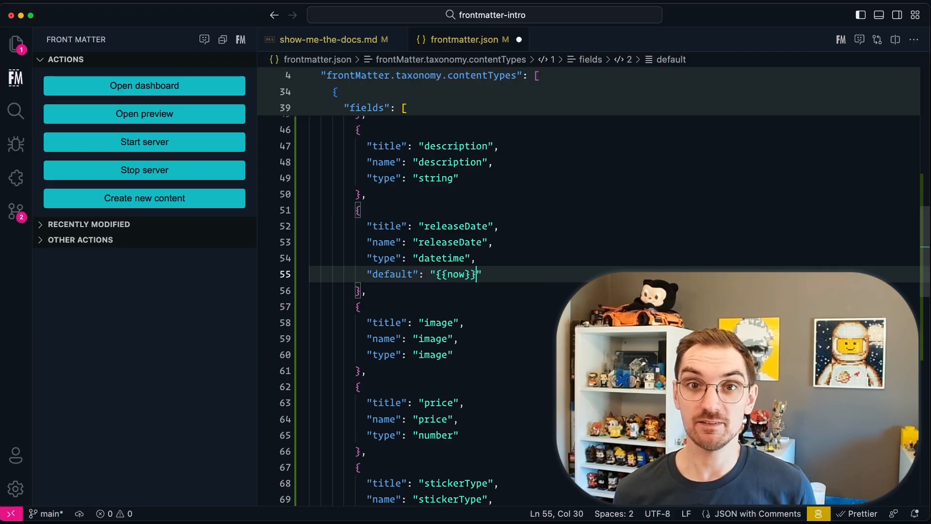
Step: Add an isPreviewImage property set to true to the sticker's image field and save frontmatter.json
{"action": "scroll", "coordinate": [577, 267], "scroll_direction": "down", "scroll_amount": 3}
{"action": "scroll", "coordinate": [567, 273], "scroll_direction": "down", "scroll_amount": 1}
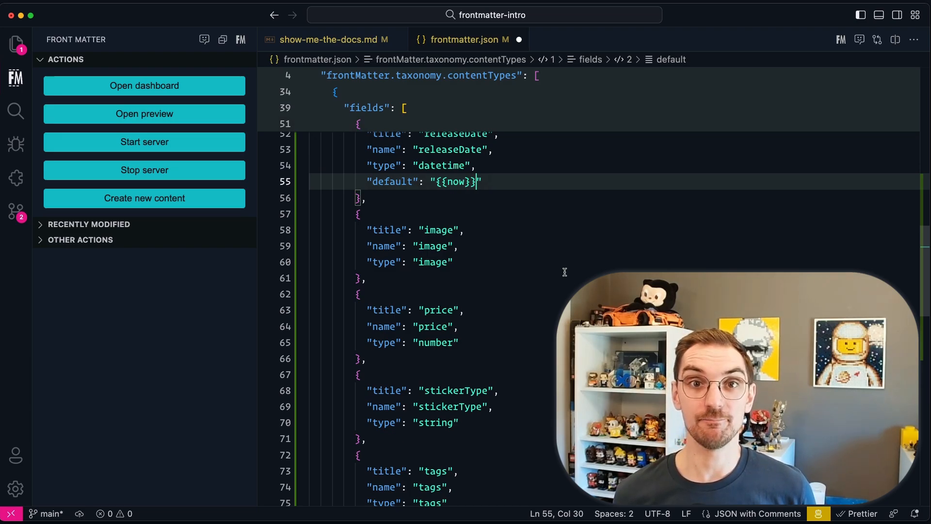
{"action": "scroll", "coordinate": [551, 270], "scroll_direction": "down", "scroll_amount": 1}
{"action": "left_click", "coordinate": [457, 250]}
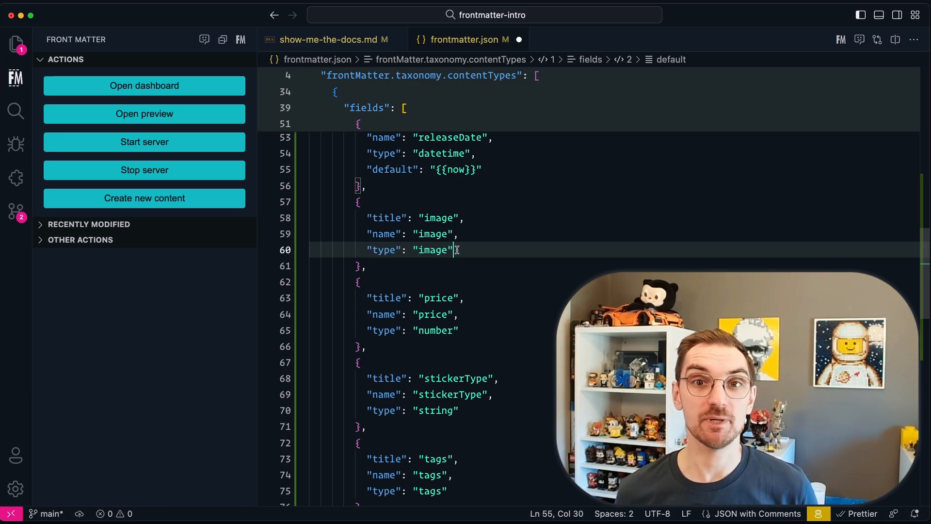
{"action": "type", "text": ","}
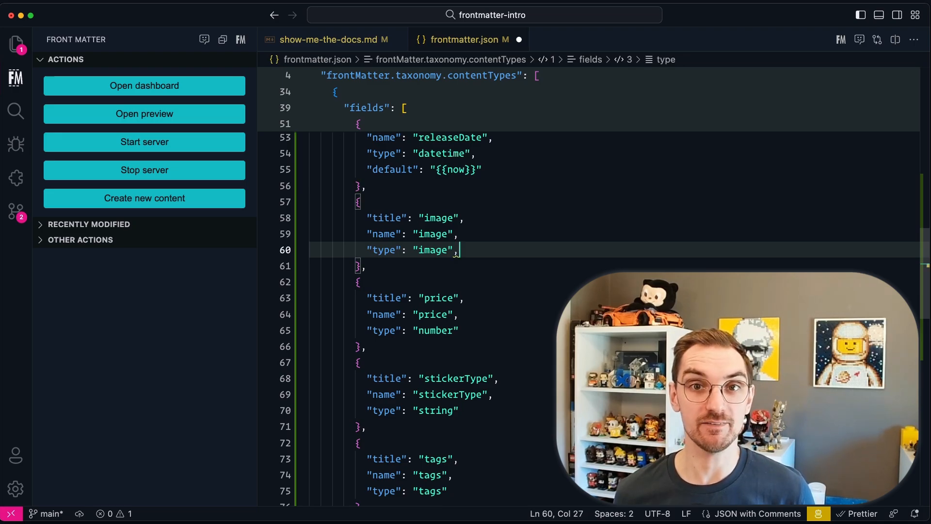
{"action": "key", "text": "Return"}
{"action": "type", "text": "\""}
{"action": "type", "text": "isPre"}
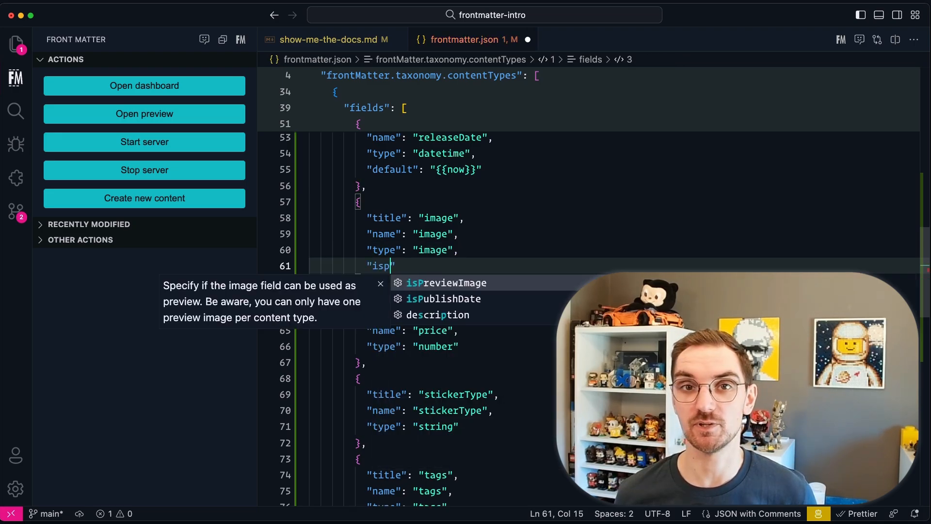
{"action": "key", "text": "Return"}
{"action": "type", "text": "true"}
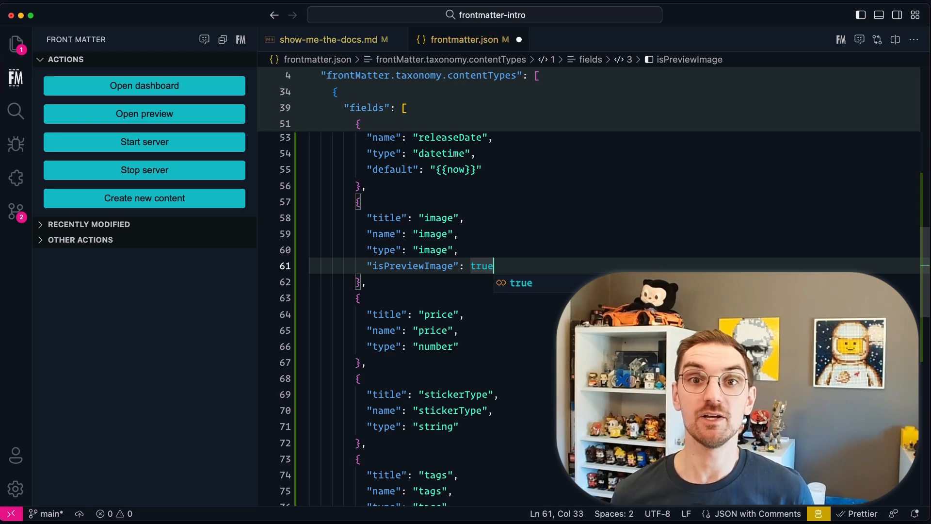
{"action": "key", "text": "super+s"}
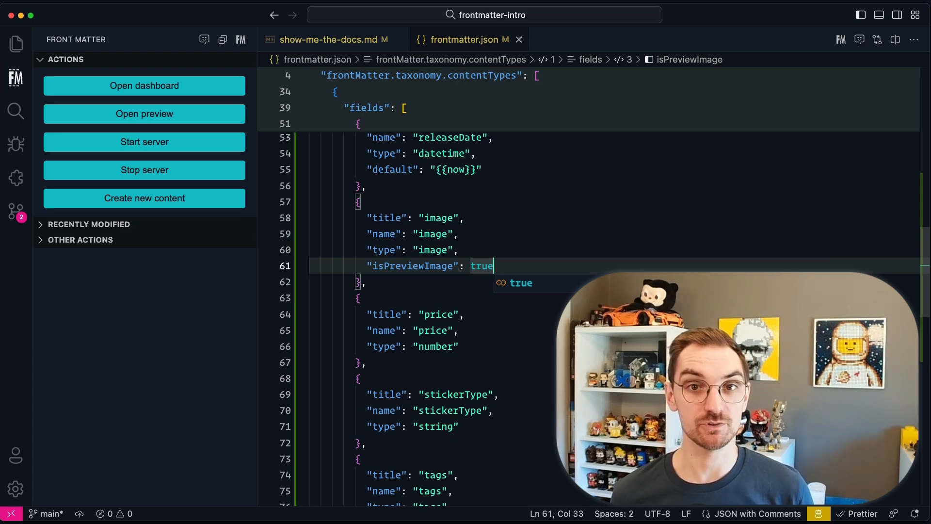
Step: Add an empty numberOptions object below the type of the price field
{"action": "scroll", "coordinate": [500, 268], "scroll_direction": "down", "scroll_amount": 1}
{"action": "scroll", "coordinate": [500, 268], "scroll_direction": "down", "scroll_amount": 4}
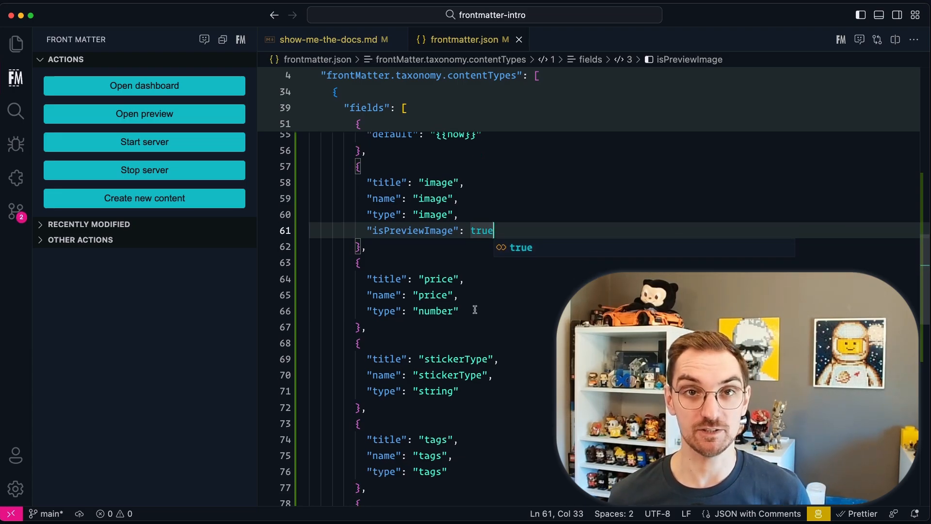
{"action": "left_click", "coordinate": [475, 284]}
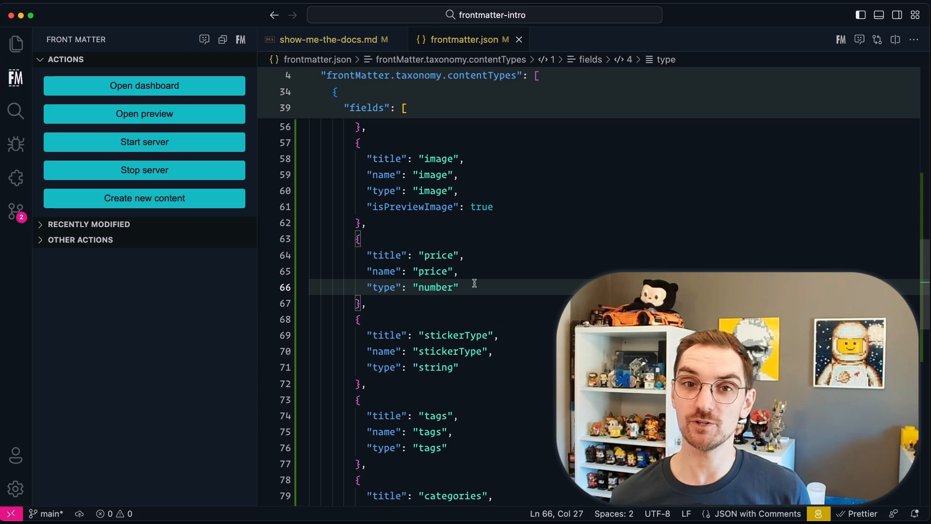
{"action": "type", "text": ","}
{"action": "key", "text": "Return"}
{"action": "type", "text": "\""}
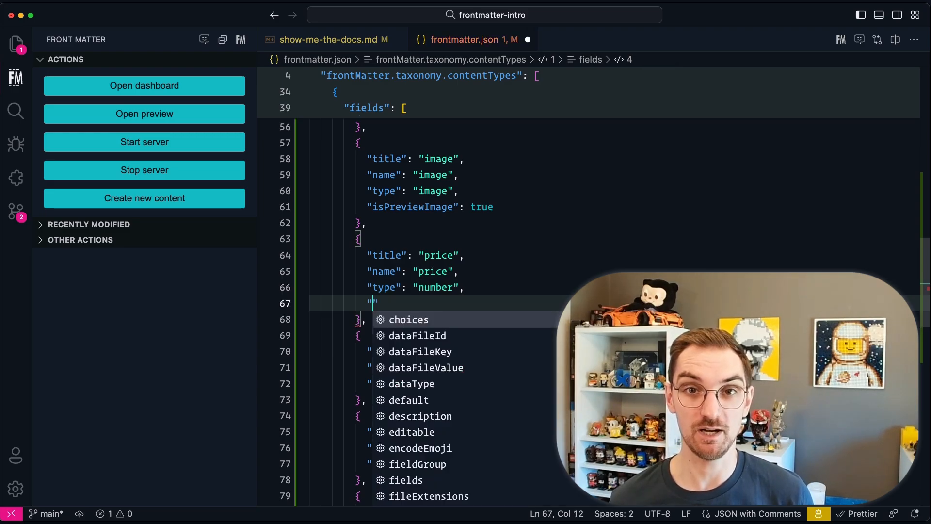
{"action": "type", "text": "numb"}
{"action": "key", "text": "Return"}
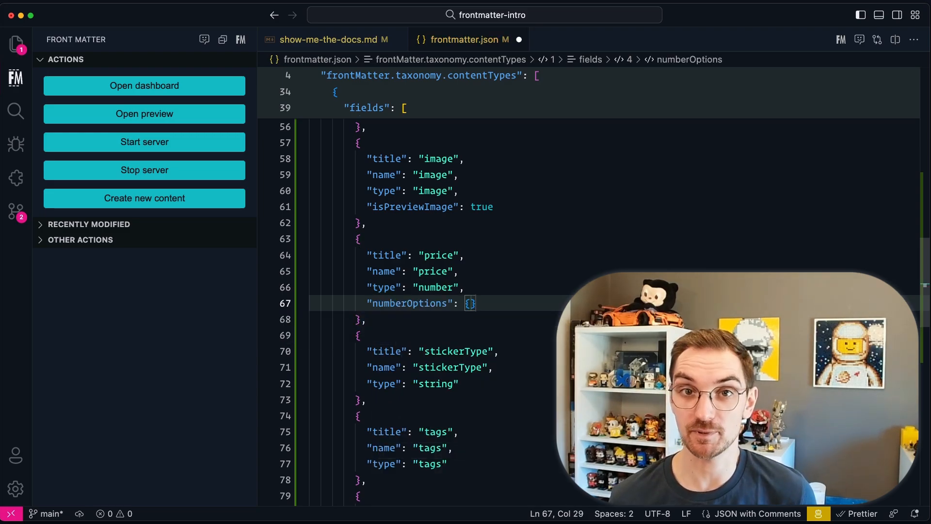
Step: Set min to 2 and max to 4.5 in the price field's numberOptions
{"action": "key", "text": "Return"}
{"action": "type", "text": "\"min"}
{"action": "key", "text": "Return"}
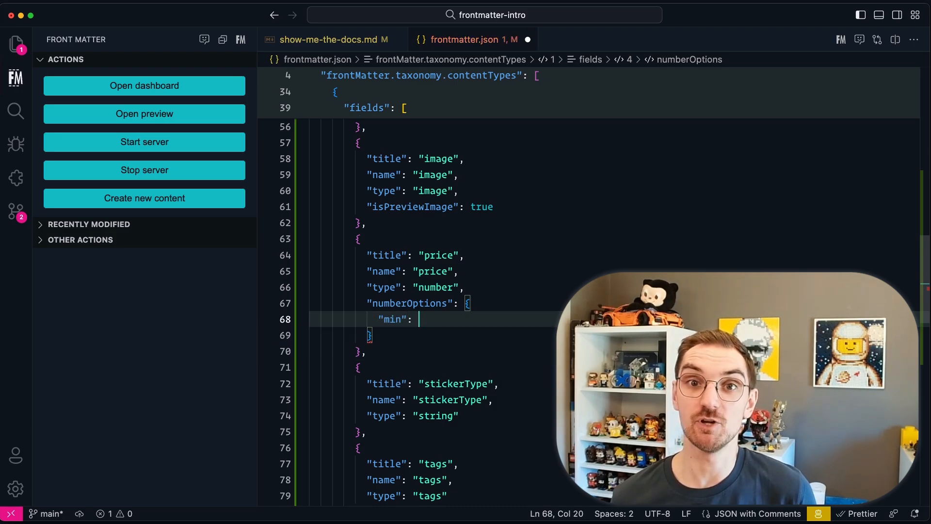
{"action": "type", "text": "2,"}
{"action": "key", "text": "Return"}
{"action": "type", "text": "\"max"}
{"action": "key", "text": "Return"}
{"action": "type", "text": "4.5,"}
{"action": "key", "text": "Return"}
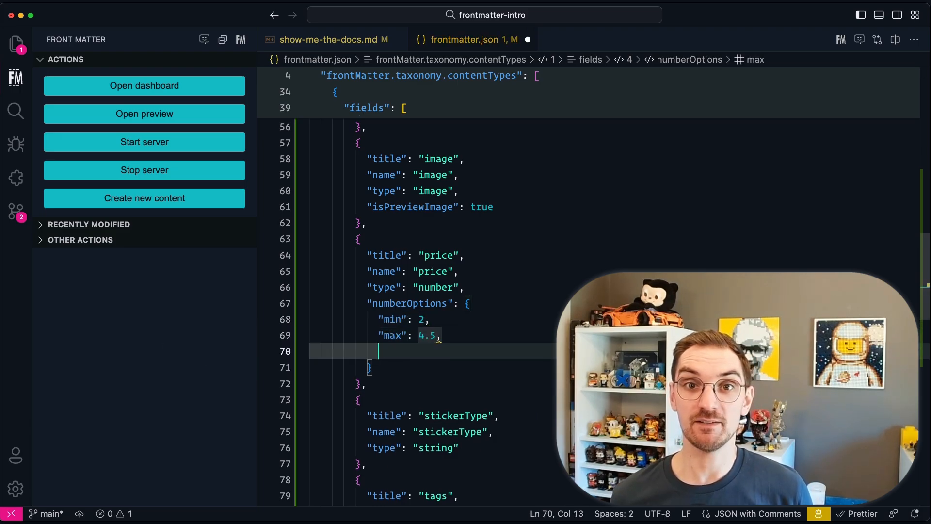
Step: Set step to 0.5 and isDecimal to true in the price field's numberOptions
{"action": "type", "text": "\"ste"}
{"action": "key", "text": "Return"}
{"action": "type", "text": "0.5,"}
{"action": "key", "text": "Return"}
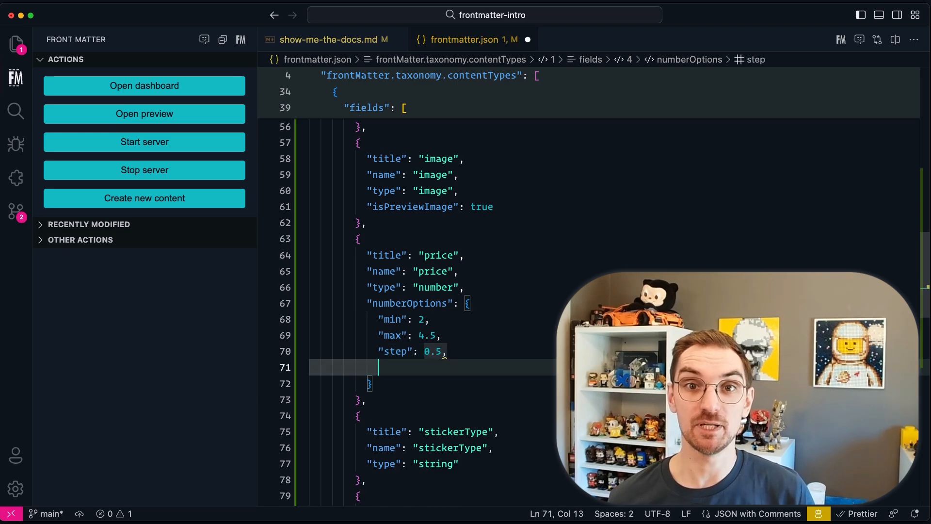
{"action": "type", "text": "\"is"}
{"action": "key", "text": "Return"}
{"action": "type", "text": "true"}
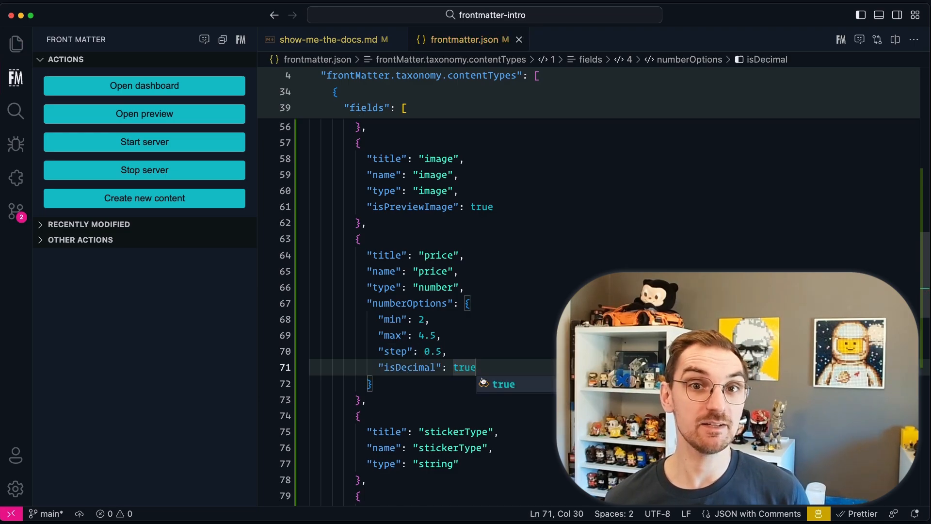
Step: Add a default of 3 to the price field below its numberOptions object
{"action": "scroll", "coordinate": [484, 382], "scroll_direction": "down", "scroll_amount": 5}
{"action": "left_click", "coordinate": [409, 240]}
{"action": "left_click", "coordinate": [375, 256]}
{"action": "type", "text": ","}
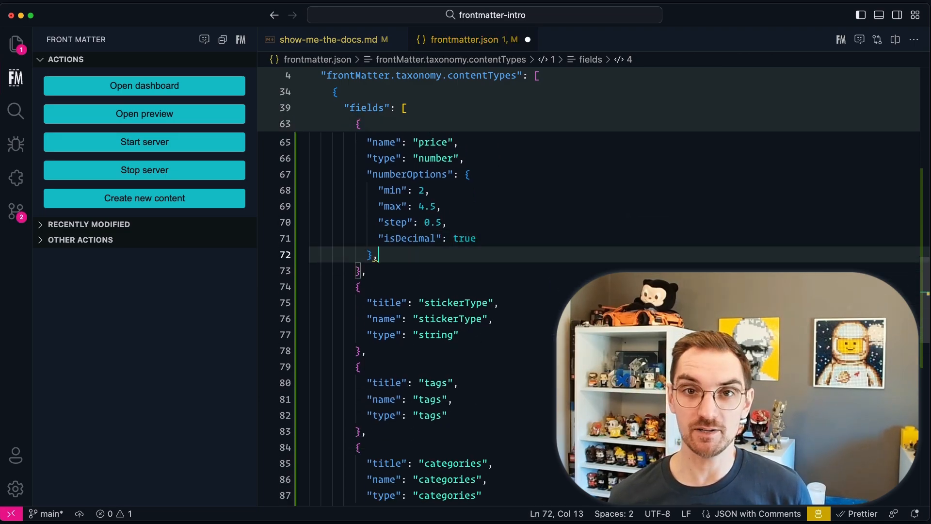
{"action": "key", "text": "Return"}
{"action": "type", "text": "\"de"}
{"action": "key", "text": "Return"}
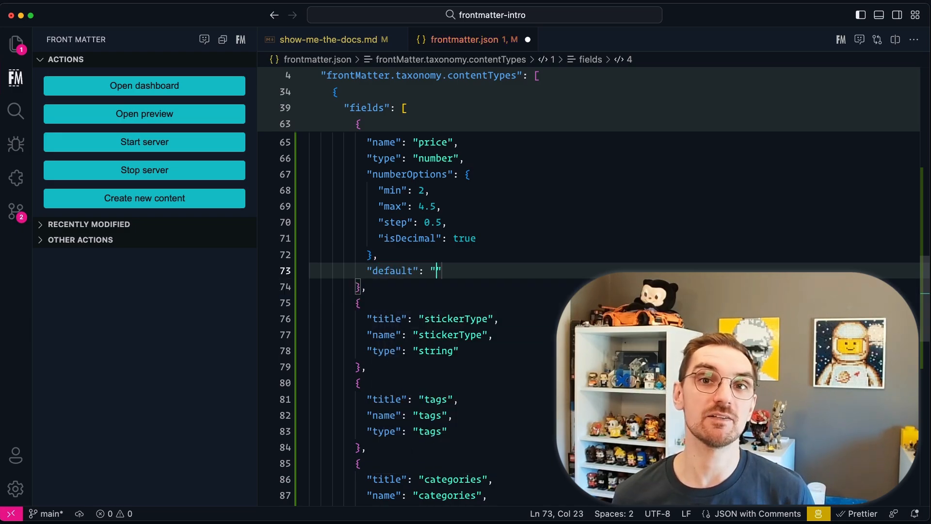
{"action": "key", "text": "BackSpace"}
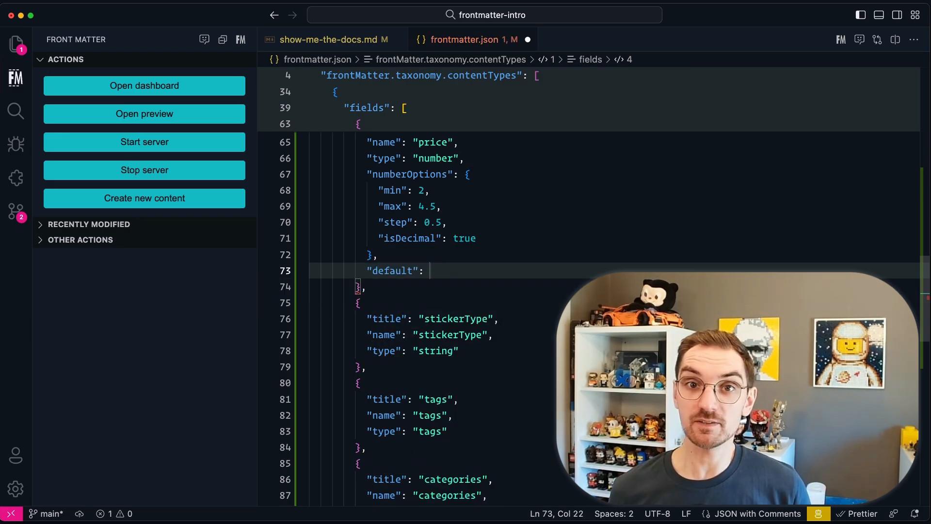
{"action": "type", "text": "3"}
Step: Change the stickerType field's type to choice
{"action": "left_click", "coordinate": [459, 350]}
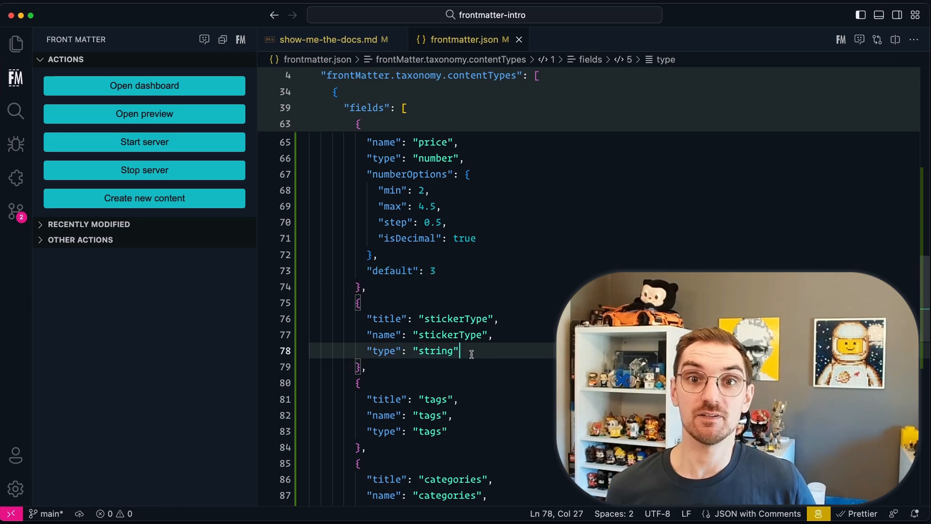
{"action": "key", "text": "Left"}
{"action": "key", "text": "BackSpace"}
{"action": "key", "text": "BackSpace"}
{"action": "key", "text": "BackSpace"}
{"action": "key", "text": "BackSpace"}
{"action": "key", "text": "BackSpace"}
{"action": "key", "text": "BackSpace"}
{"action": "type", "text": "choice"}
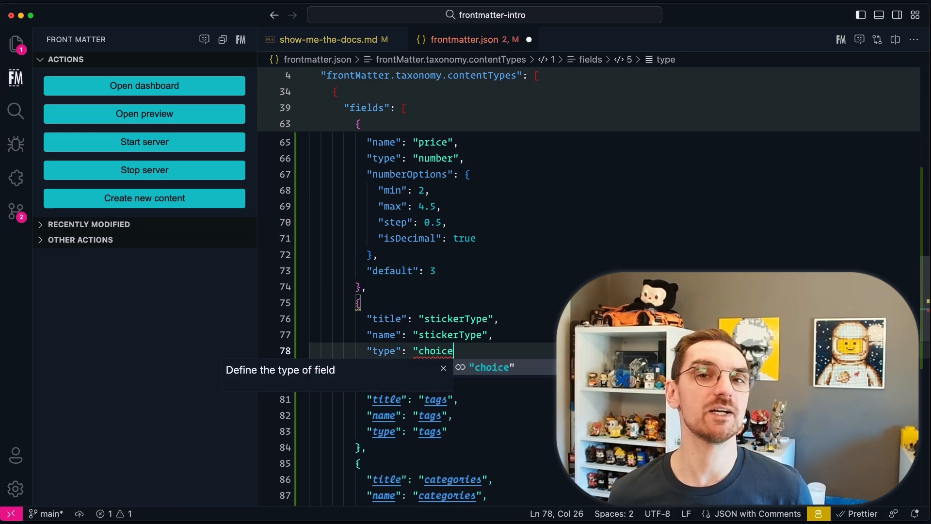
{"action": "key", "text": "Return"}
Step: Add a choices array below the type of the stickerType field, with "Paper" as its first entry
{"action": "type", "text": ","}
{"action": "key", "text": "Return"}
{"action": "type", "text": "\"choic"}
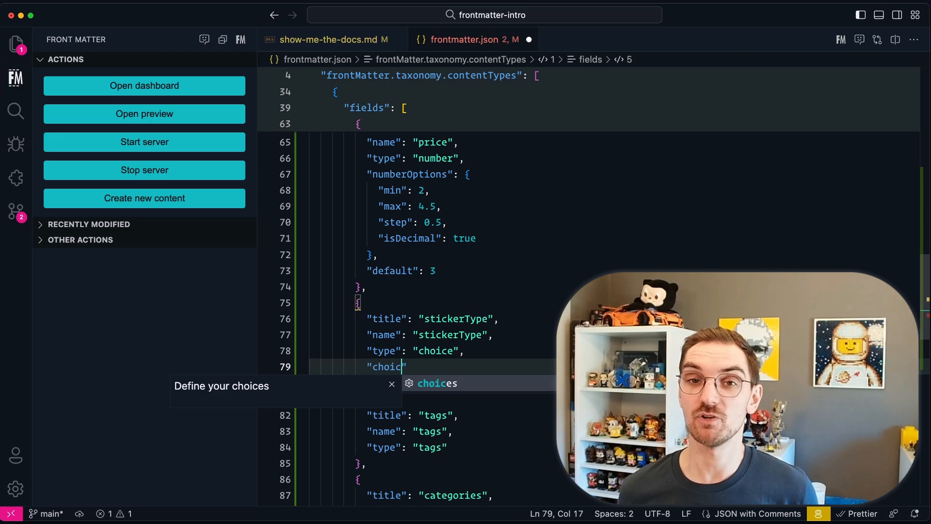
{"action": "key", "text": "Return"}
{"action": "key", "text": "Return"}
{"action": "type", "text": "\""}
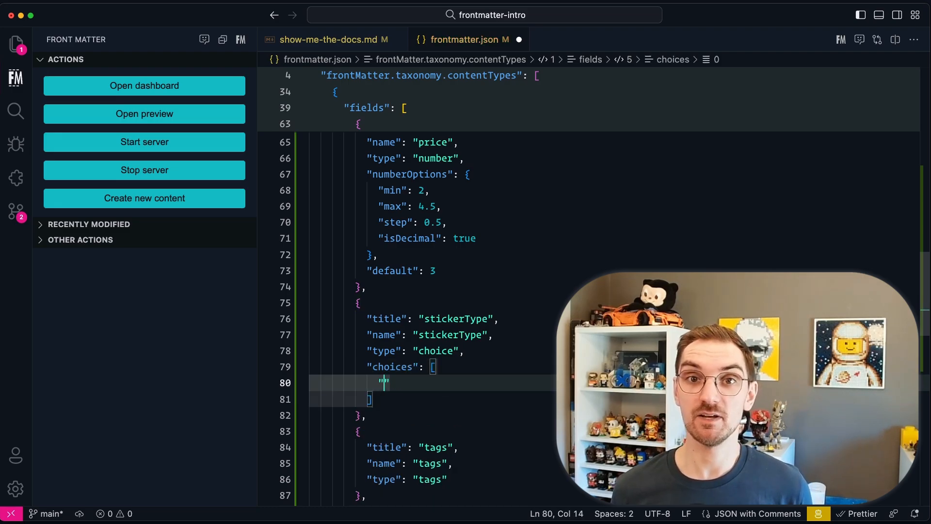
{"action": "type", "text": "Paper\""}
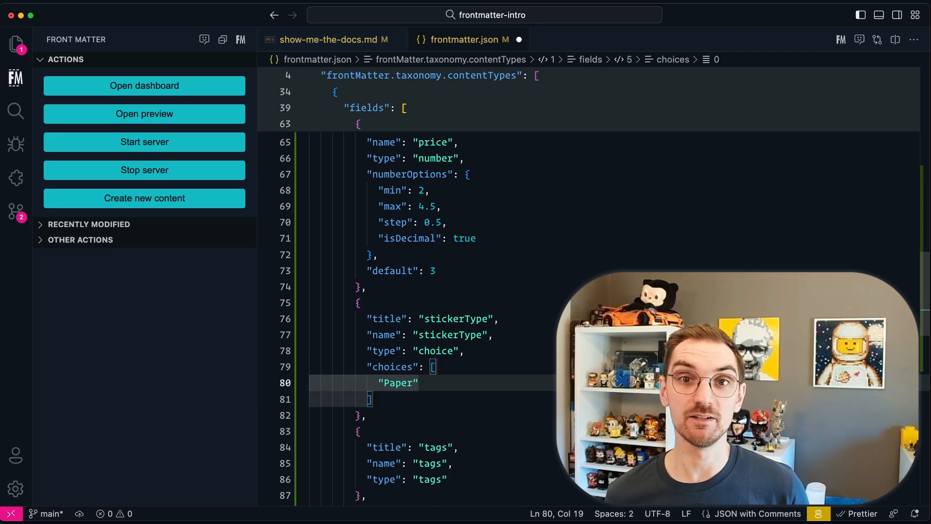
Step: Add "Vinyl" and "Holographic" to the stickerType choices after "Paper"
{"action": "type", "text": ","}
{"action": "key", "text": "Return"}
{"action": "type", "text": "\"Vinyl"}
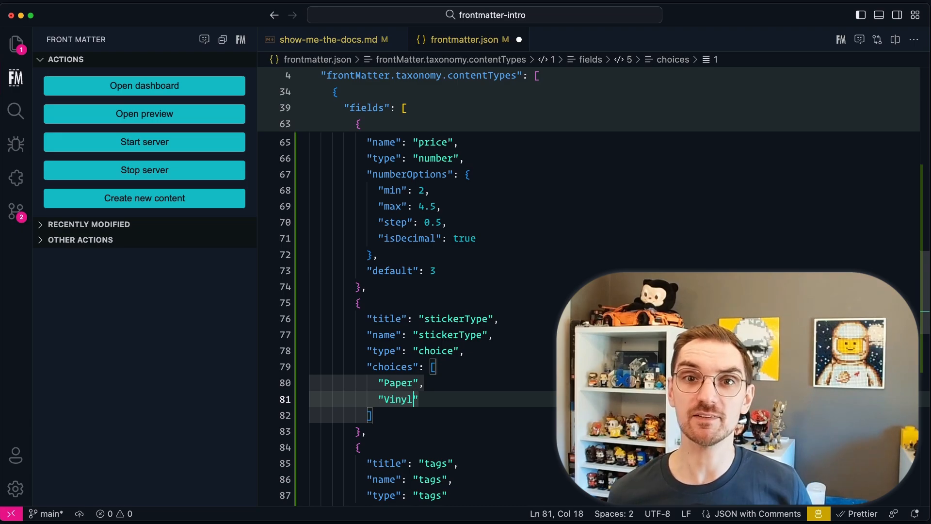
{"action": "type", "text": "\","}
{"action": "key", "text": "Return"}
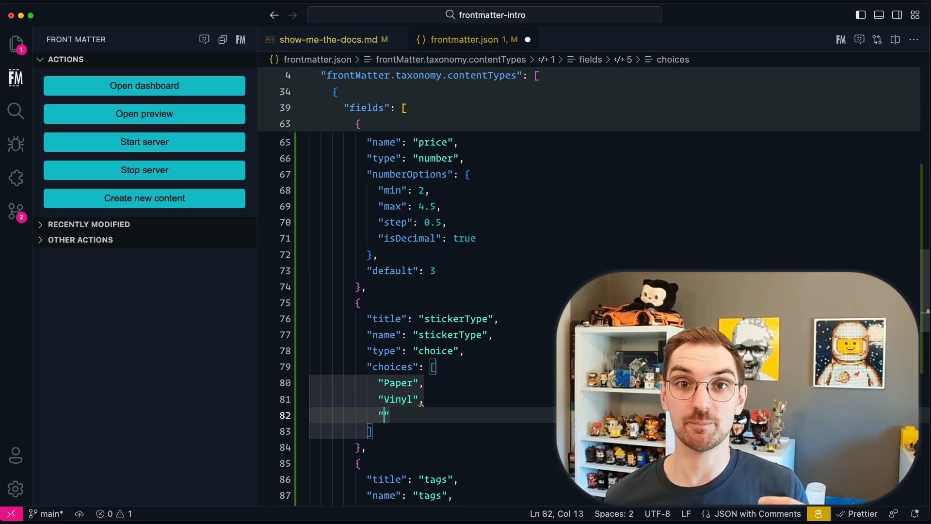
{"action": "type", "text": "\"Holographic"}
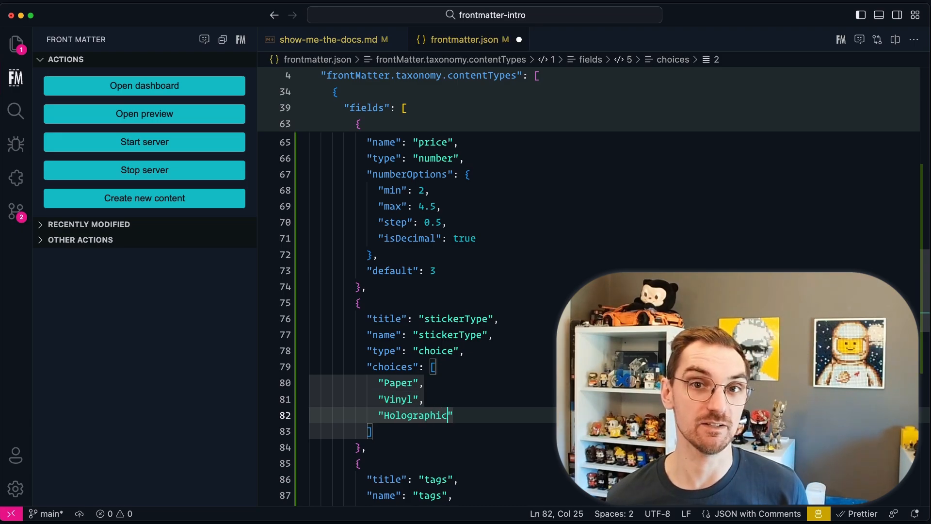
Step: Set the stickerType field's default to "Vinyl" below the choices array and save frontmatter.json
{"action": "key", "text": "Down"}
{"action": "type", "text": ","}
{"action": "key", "text": "Return"}
{"action": "type", "text": "\""}
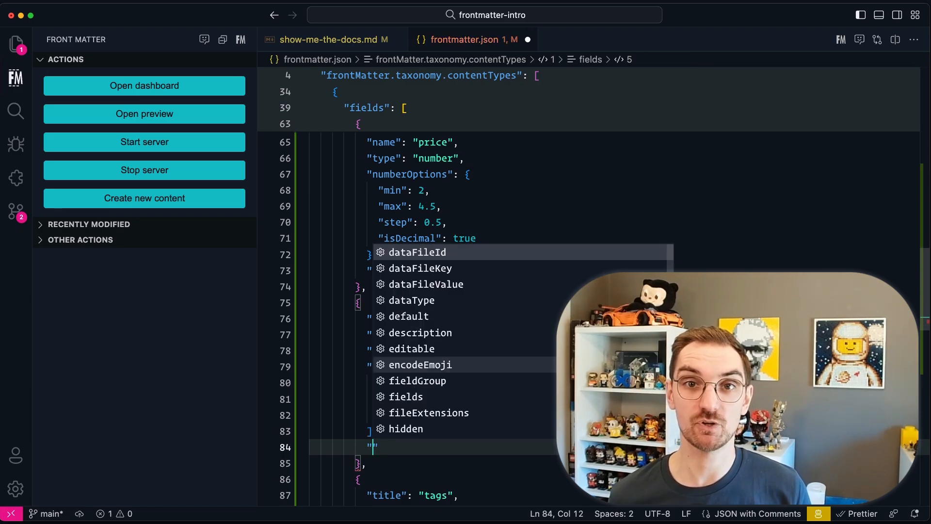
{"action": "type", "text": "default\": "}
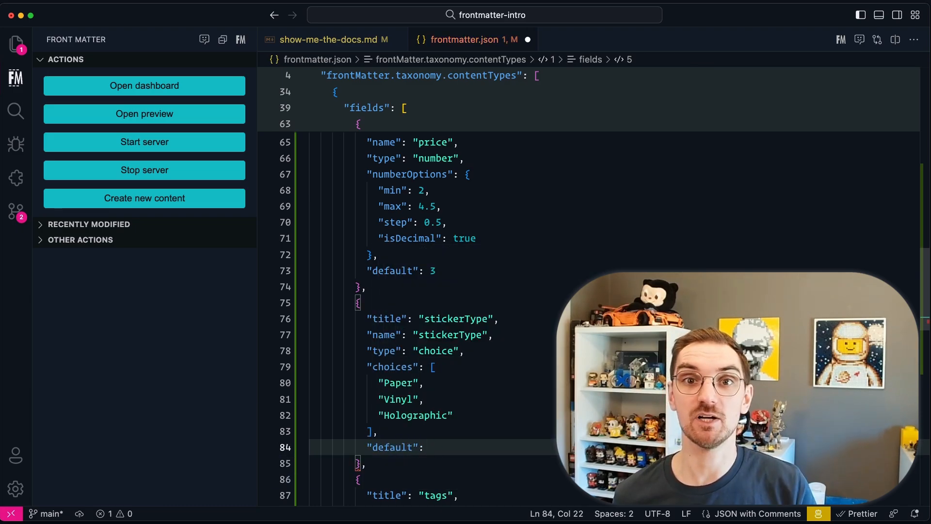
{"action": "type", "text": "\"Vinyl"}
{"action": "key", "text": "super+s"}
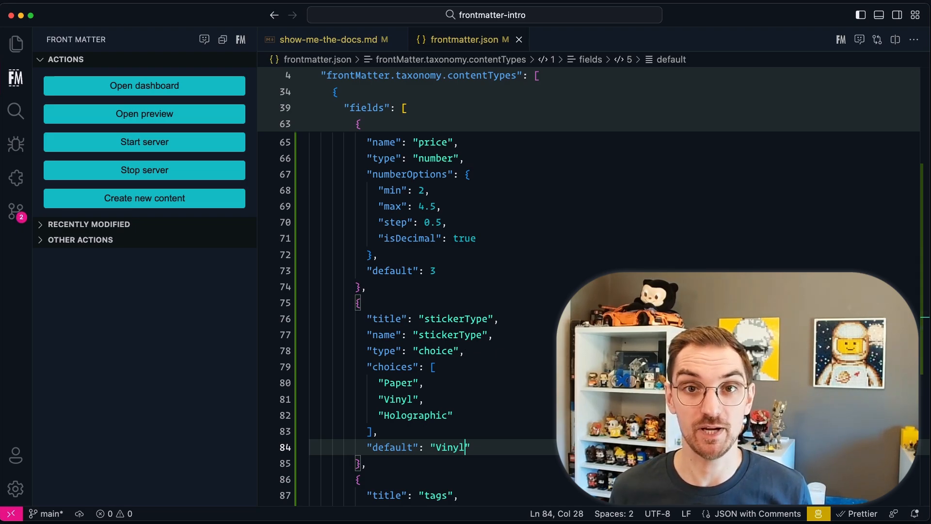
{"action": "left_click", "coordinate": [470, 447]}
Step: Add the tags "funny", "ssg" and "cloud" after "CMS" in frontMatter.taxonomy.tags
{"action": "scroll", "coordinate": [474, 444], "scroll_direction": "down", "scroll_amount": 5}
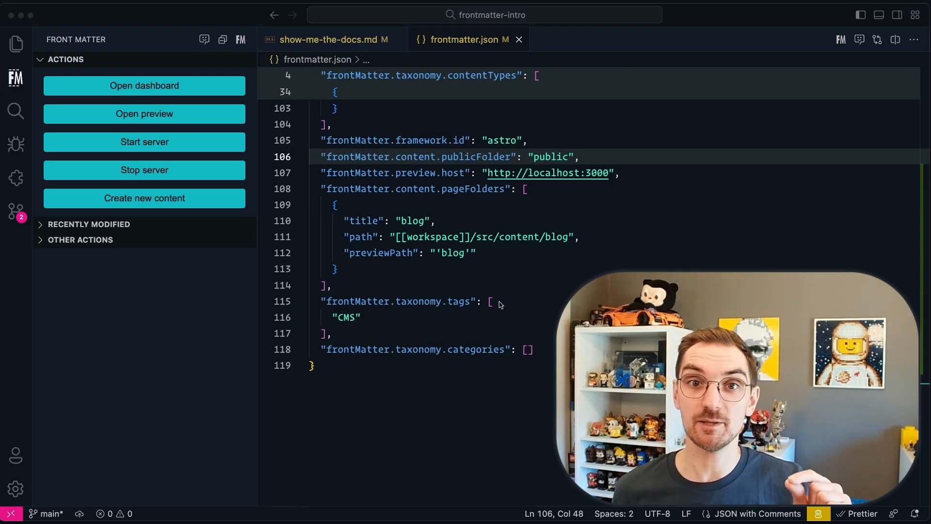
{"action": "type", "text": ","}
{"action": "key", "text": "Return"}
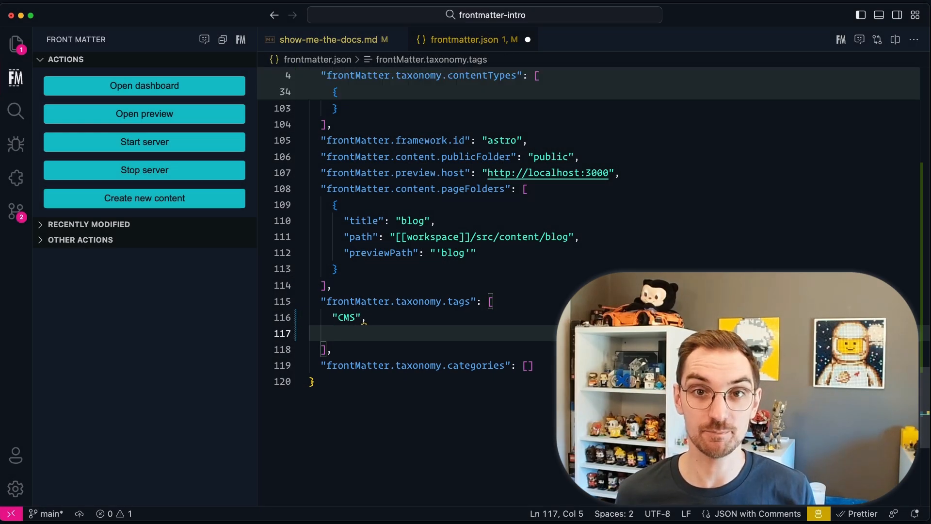
{"action": "type", "text": "\"funny\""}
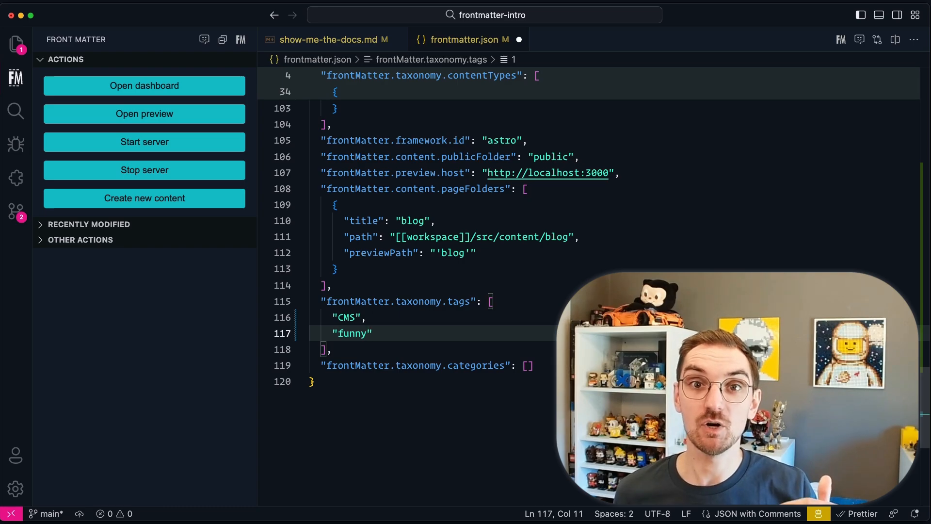
{"action": "type", "text": ","}
{"action": "key", "text": "Return"}
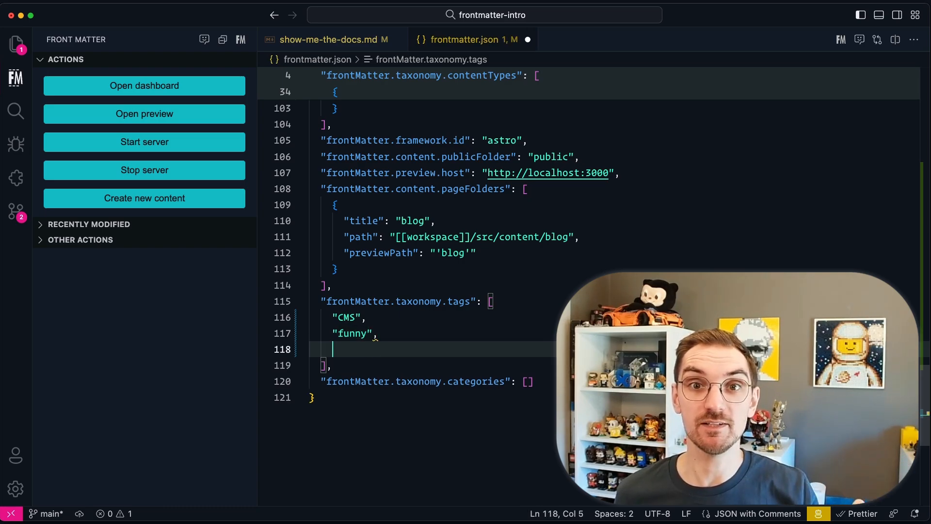
{"action": "type", "text": "\"ssg\","}
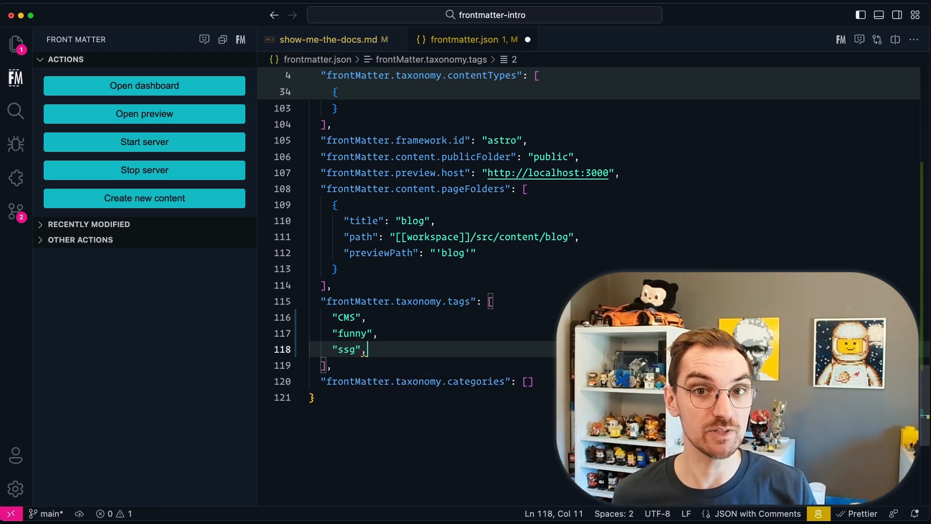
{"action": "key", "text": "Return"}
{"action": "type", "text": "\""}
{"action": "type", "text": "cloud"}
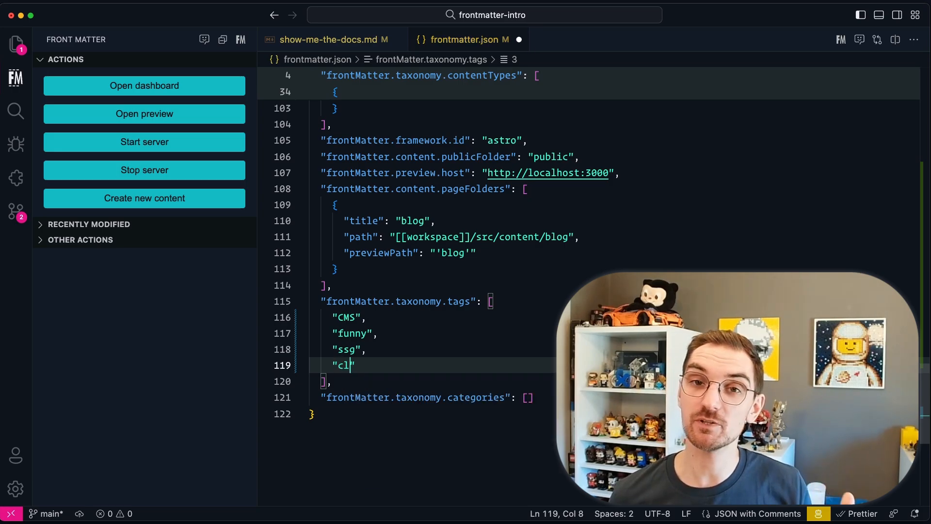
Step: Add the categories "dev" and "community" to the empty frontMatter.taxonomy.categories array
{"action": "left_click", "coordinate": [528, 397]}
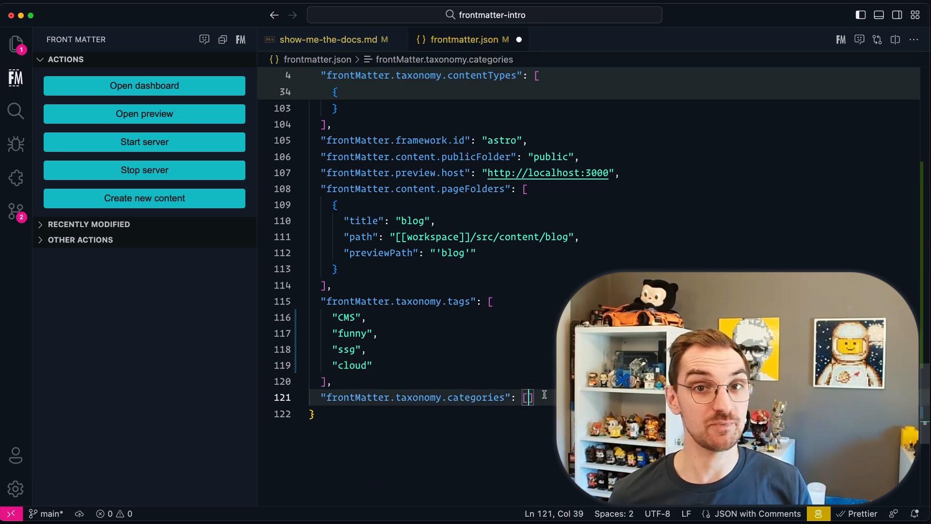
{"action": "key", "text": "Return"}
{"action": "scroll", "coordinate": [528, 390], "scroll_direction": "down", "scroll_amount": 3}
{"action": "type", "text": "\""}
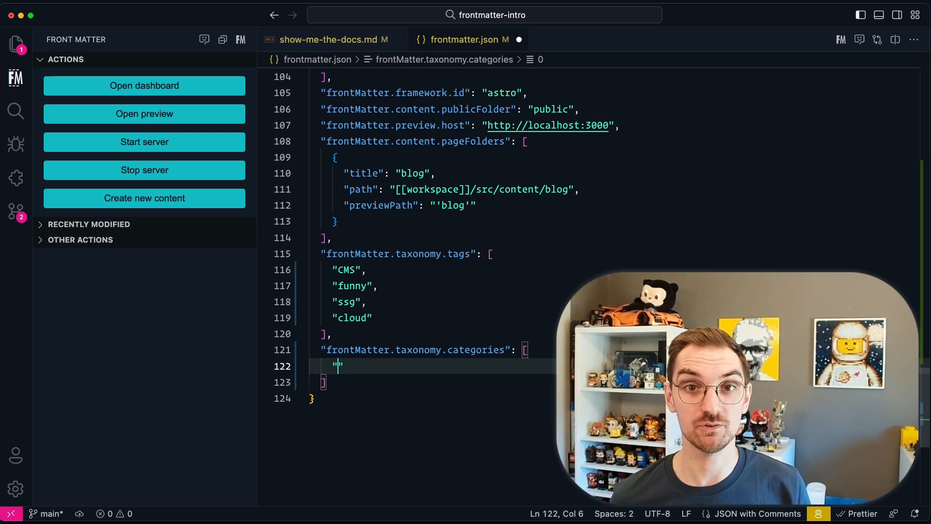
{"action": "type", "text": "dev\","}
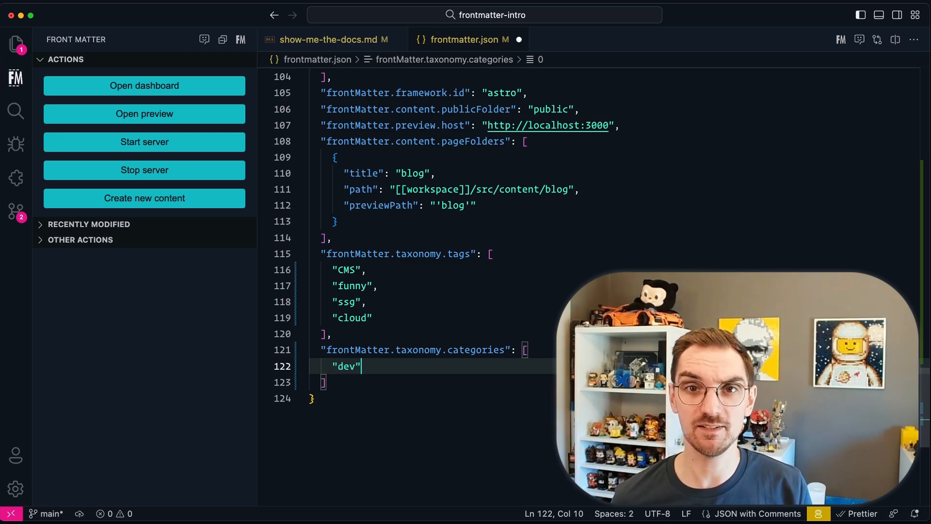
{"action": "key", "text": "Return"}
{"action": "type", "text": "\"commu"}
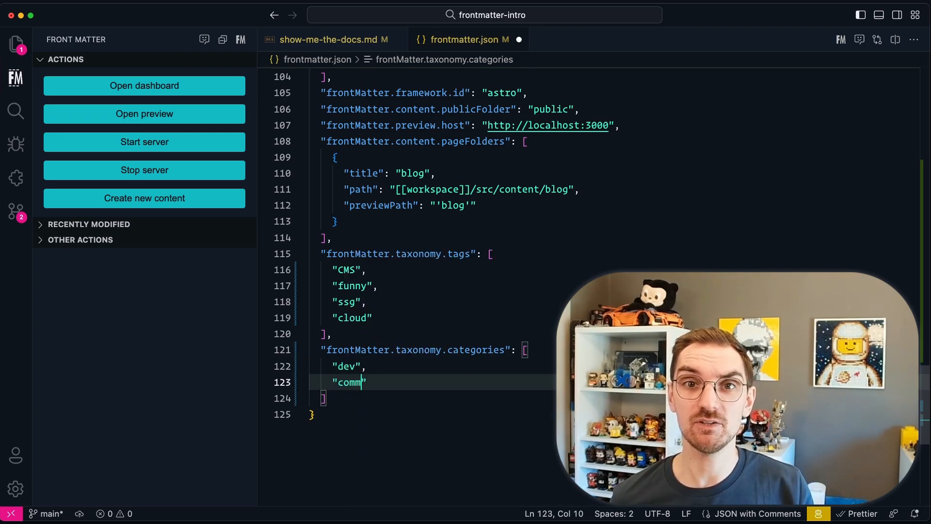
{"action": "type", "text": "nity\""}
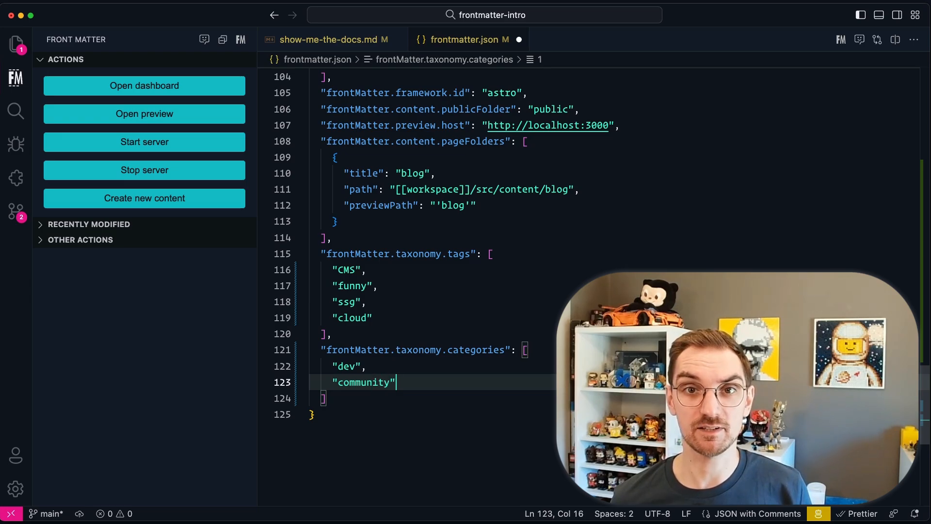
Step: Add "8bit" as the third entry in frontMatter.taxonomy.categories and save frontmatter.json
{"action": "type", "text": ","}
{"action": "key", "text": "Return"}
{"action": "type", "text": "\""}
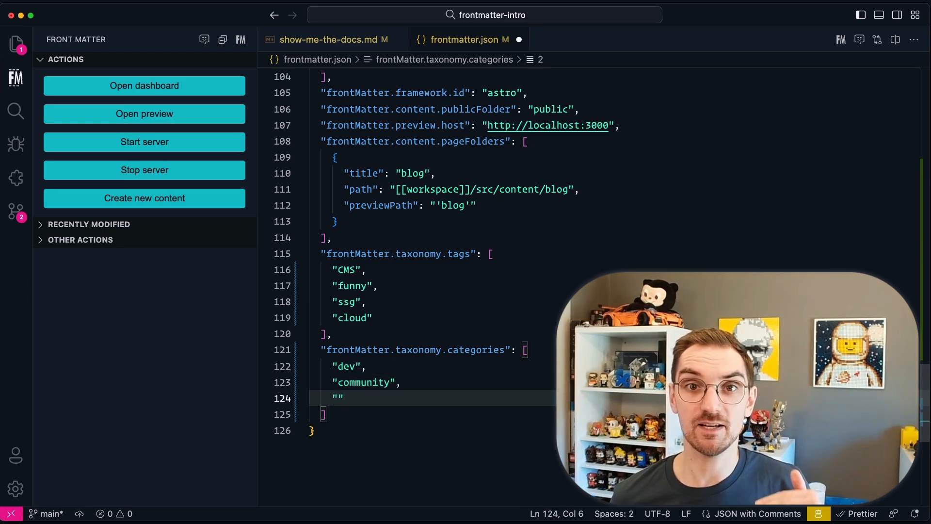
{"action": "type", "text": "8bit"}
{"action": "key", "text": "super+s"}
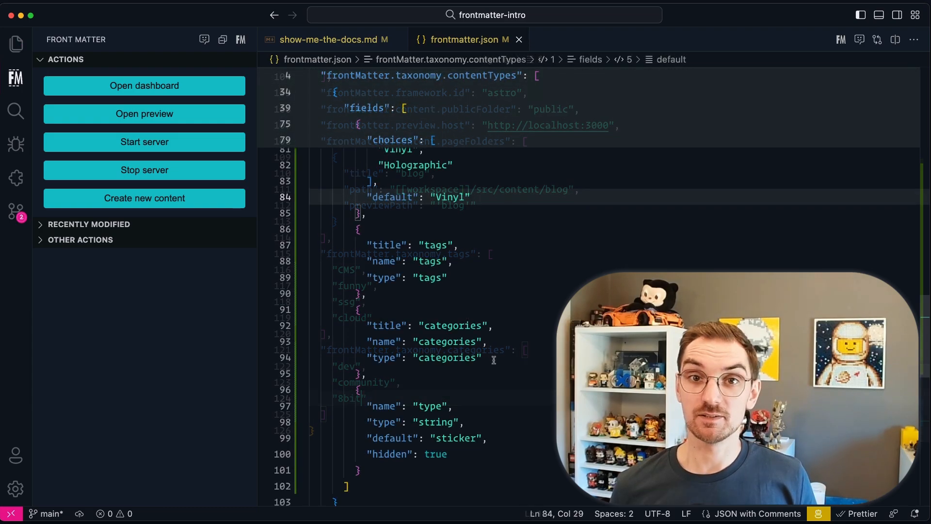
Step: Examine the type field's hidden property in frontmatter.json and the matching type line in show-me-the-docs.md
{"action": "scroll", "coordinate": [494, 360], "scroll_direction": "down", "scroll_amount": 2}
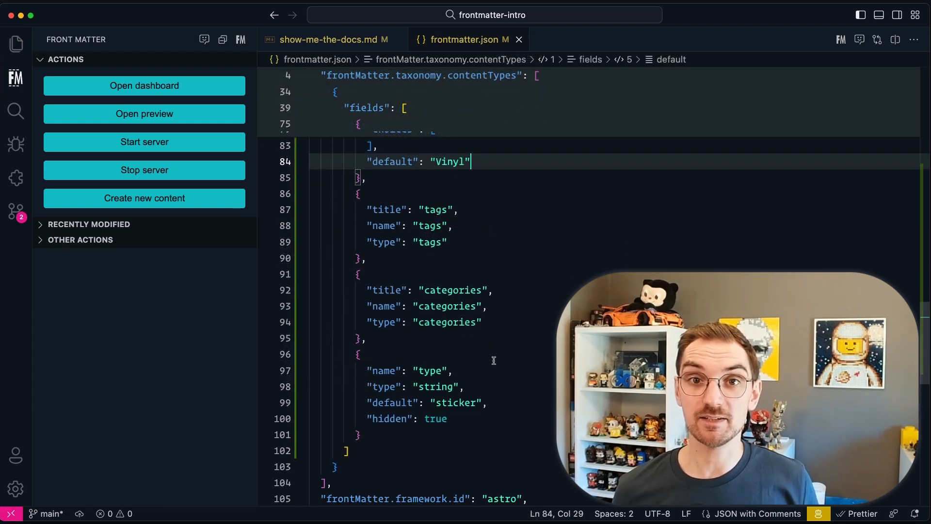
{"action": "scroll", "coordinate": [493, 360], "scroll_direction": "down", "scroll_amount": 1}
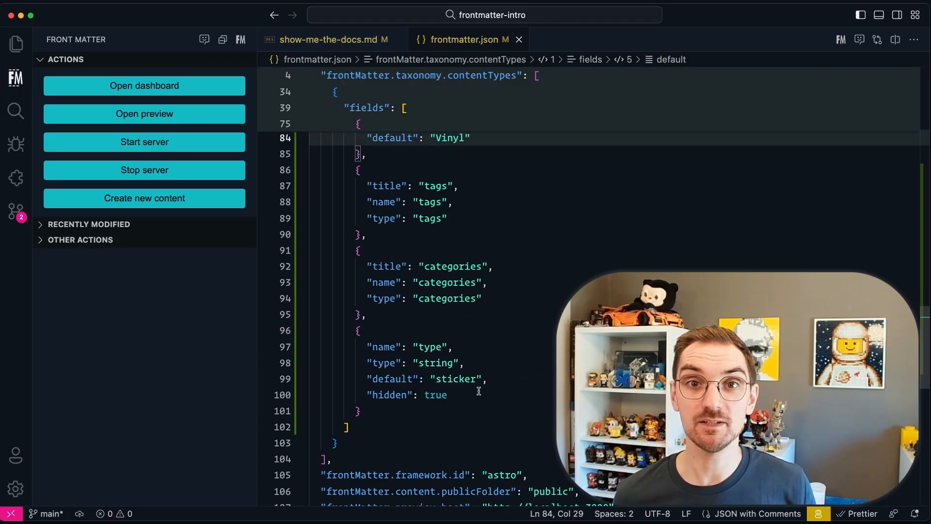
{"action": "left_click_drag", "start_coordinate": [447, 395], "coordinate": [367, 394]}
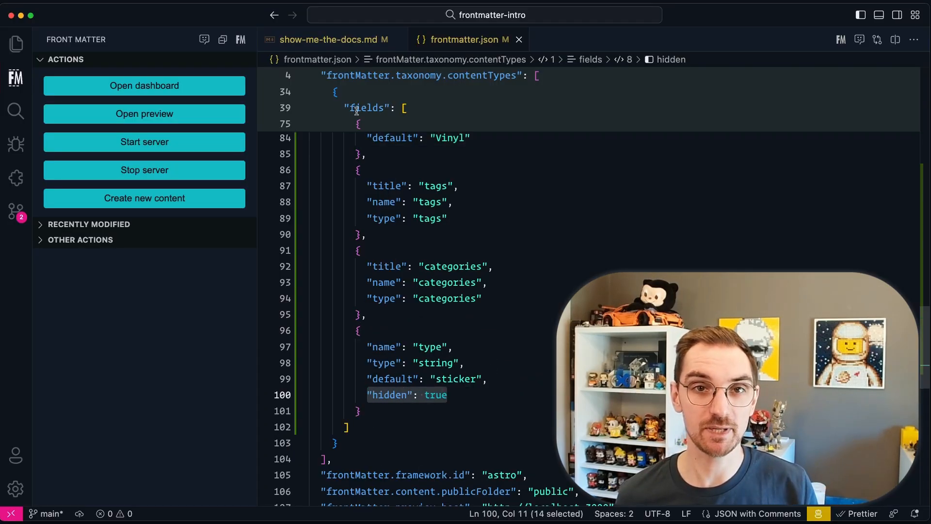
{"action": "left_click", "coordinate": [333, 39]}
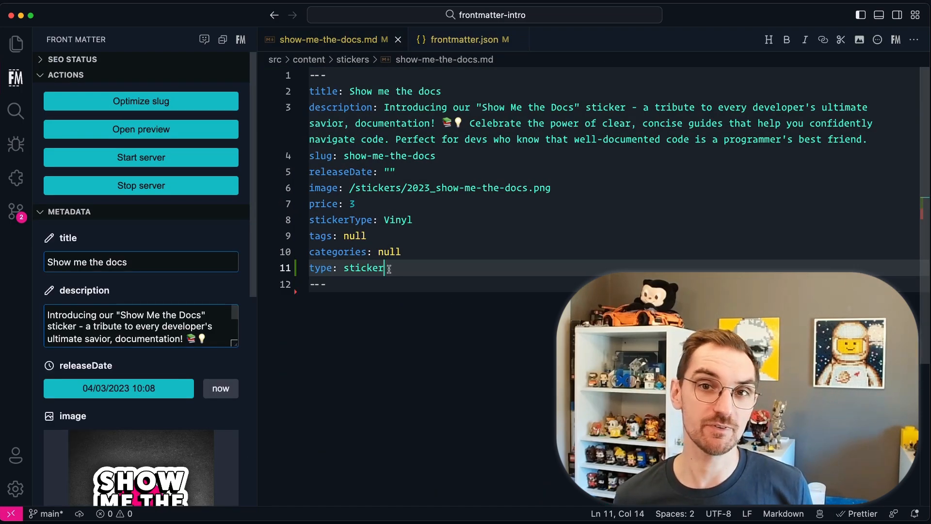
{"action": "left_click_drag", "start_coordinate": [385, 268], "coordinate": [309, 268]}
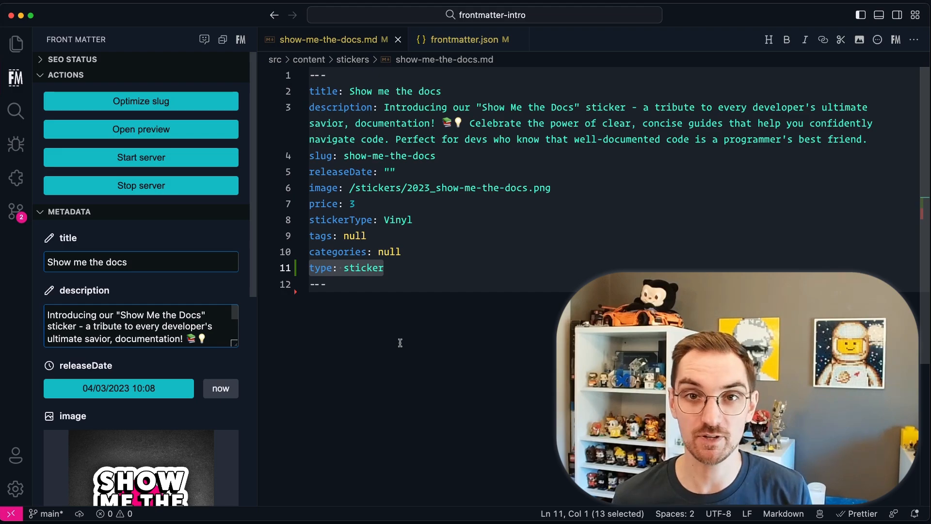
Step: Create new content of type sticker titled "test sticker" from the Front Matter dashboard
{"action": "left_click", "coordinate": [896, 40]}
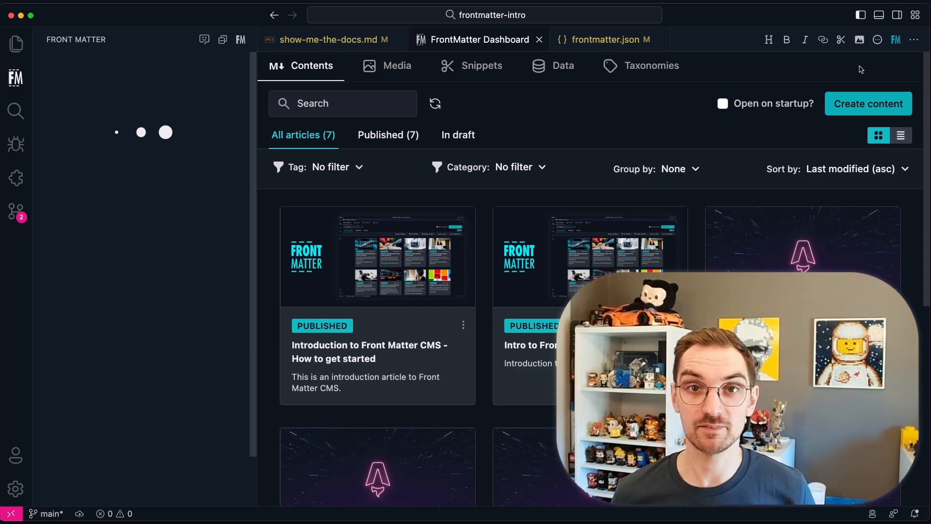
{"action": "left_click", "coordinate": [852, 101]}
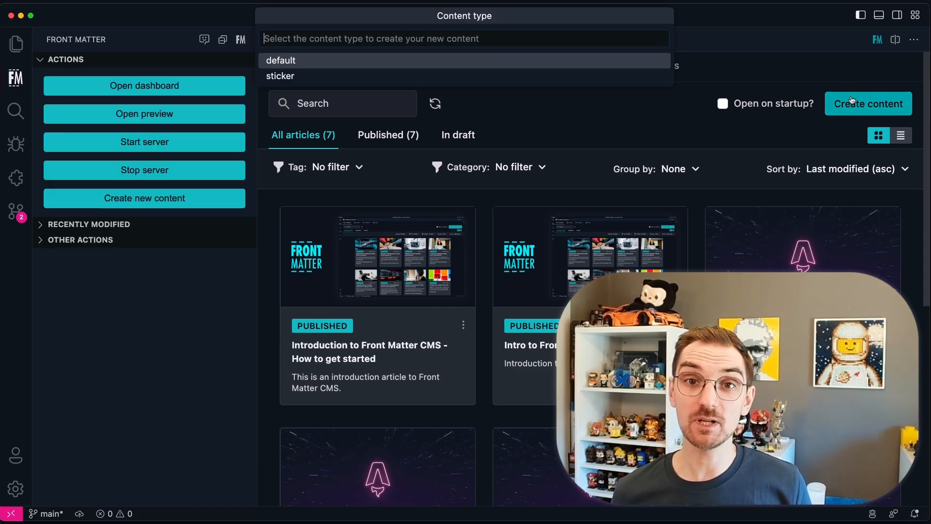
{"action": "key", "text": "Down"}
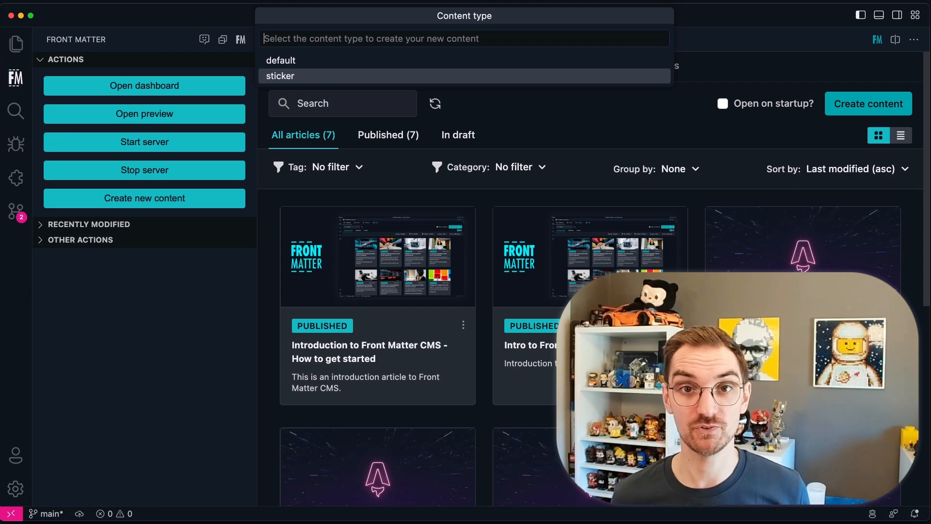
{"action": "key", "text": "Return"}
{"action": "type", "text": "t"}
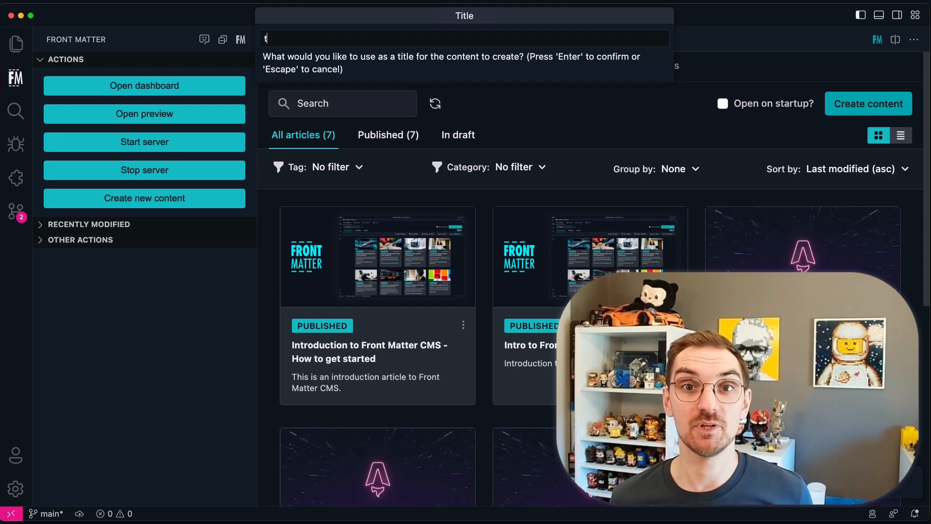
{"action": "type", "text": "est sticker"}
{"action": "key", "text": "Return"}
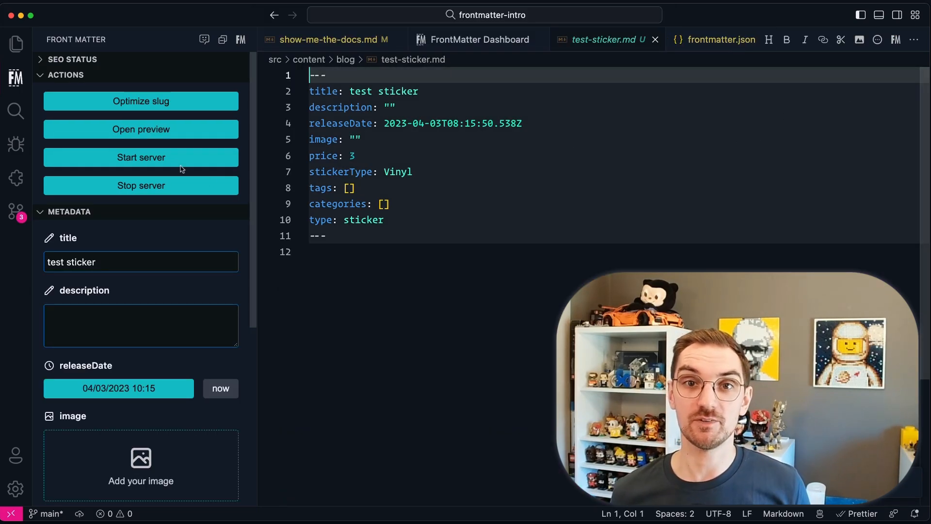
Step: Check which project folder holds test-sticker.md and delete the "test sticker" content from the dashboard
{"action": "left_click", "coordinate": [16, 45]}
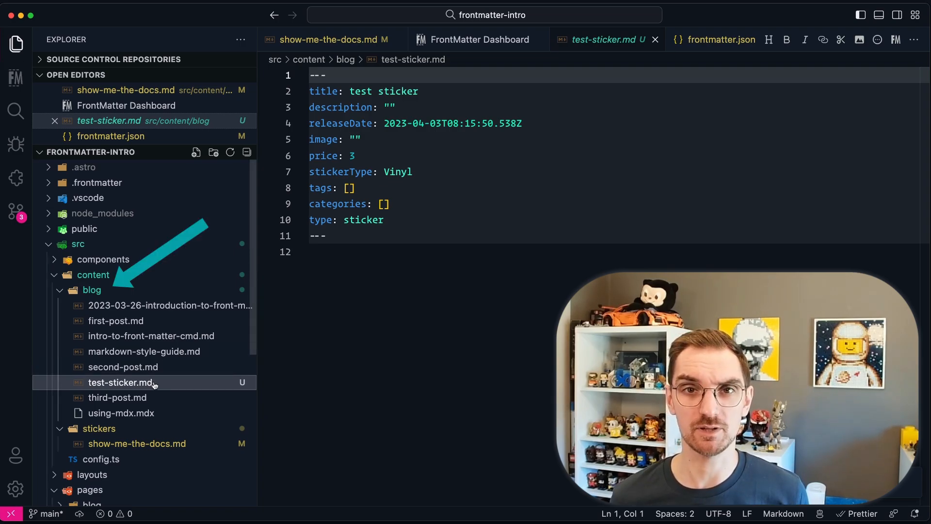
{"action": "left_click", "coordinate": [473, 40]}
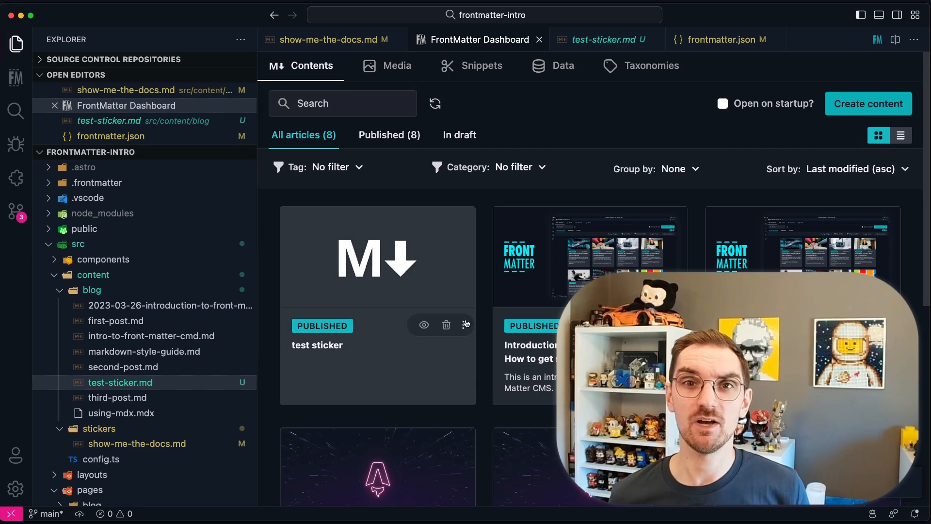
{"action": "left_click", "coordinate": [449, 327]}
{"action": "left_click", "coordinate": [718, 318]}
Step: Review frontMatter.content.pageFolders in frontmatter.json and register the src/content/stickers folder with Front Matter under the name "stickers"
{"action": "left_click", "coordinate": [712, 39]}
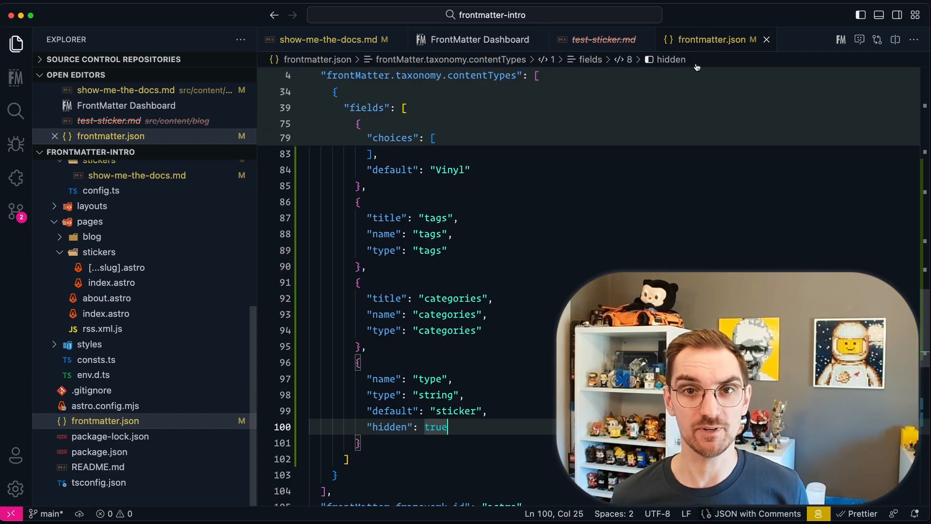
{"action": "scroll", "coordinate": [575, 254], "scroll_direction": "down", "scroll_amount": 5}
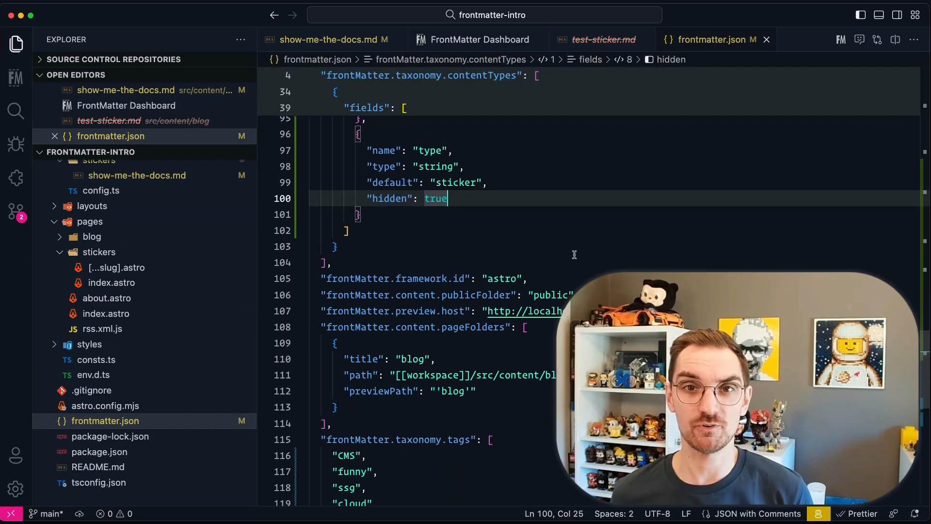
{"action": "left_click_drag", "start_coordinate": [355, 390], "coordinate": [315, 292]}
{"action": "scroll", "coordinate": [98, 228], "scroll_direction": "up", "scroll_amount": 3}
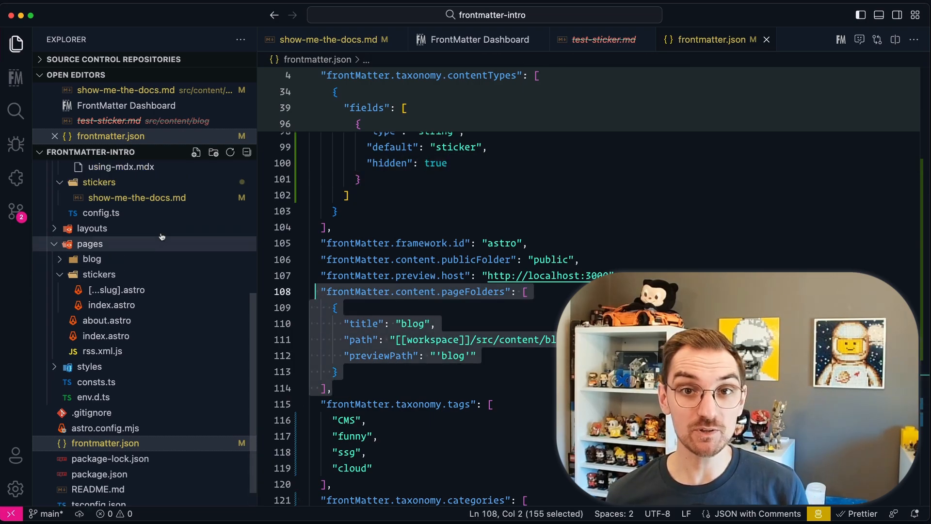
{"action": "right_click", "coordinate": [101, 200]}
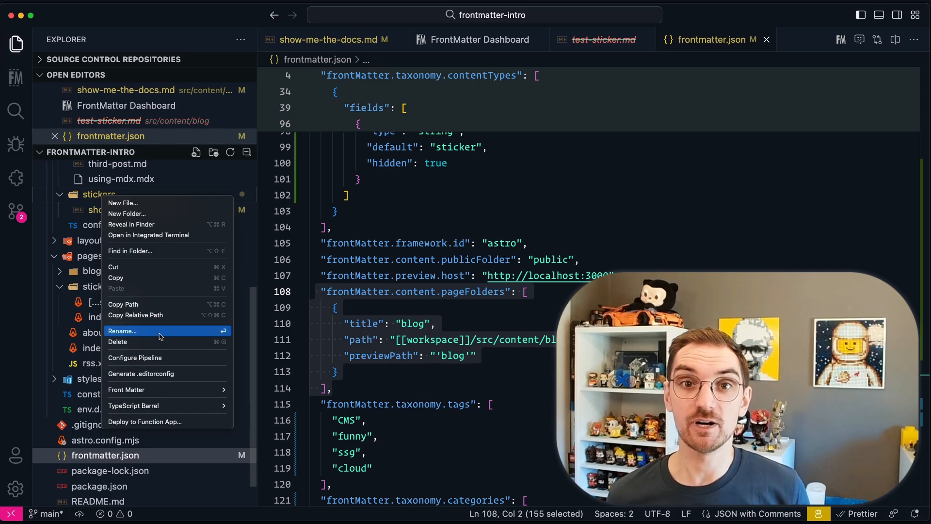
{"action": "mouse_move", "coordinate": [204, 391]}
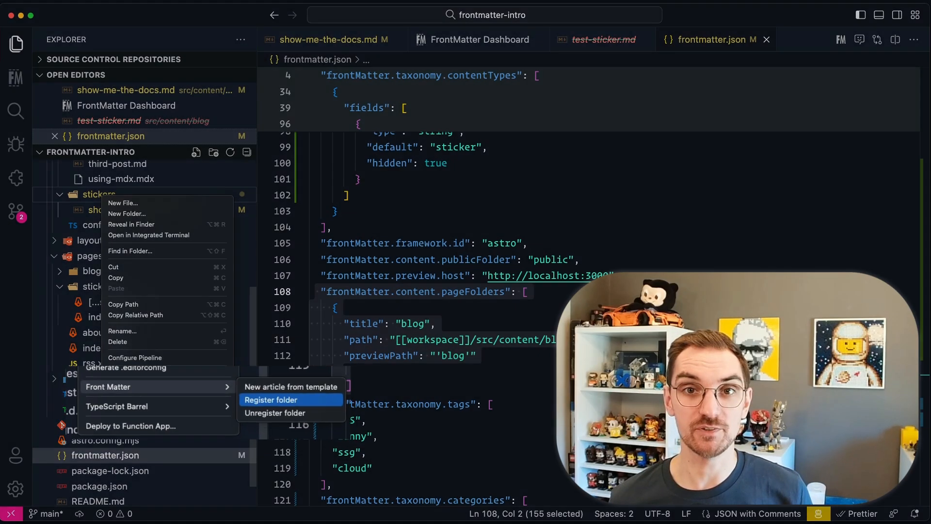
{"action": "left_click", "coordinate": [256, 401]}
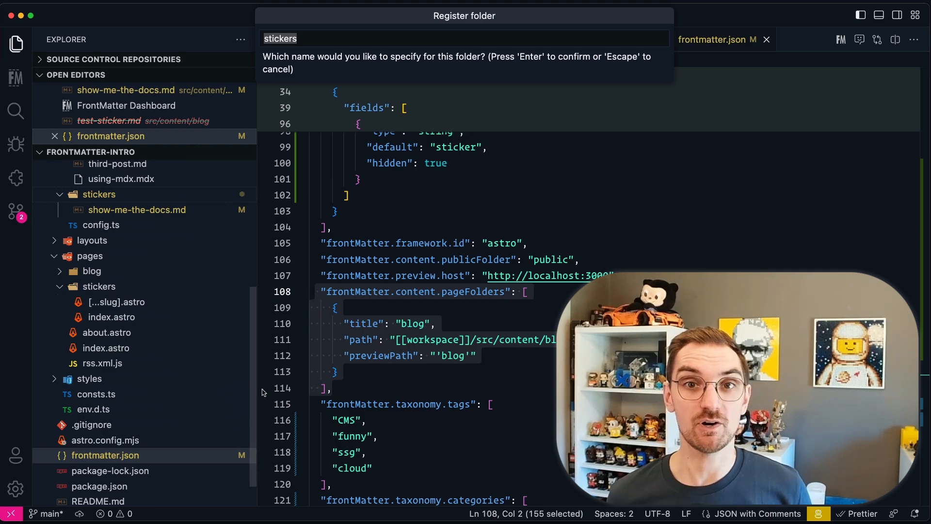
{"action": "key", "text": "Return"}
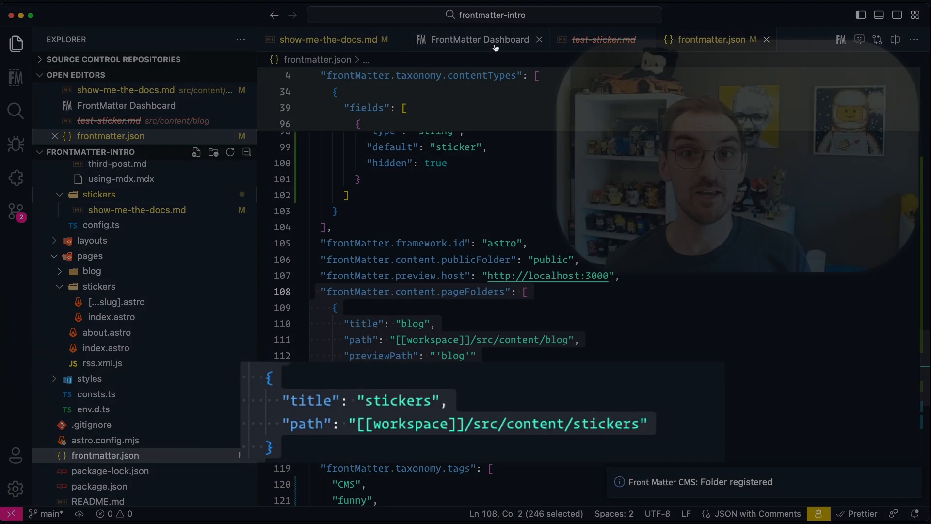
Step: Start creating new content in the stickers folder from the Front Matter dashboard
{"action": "left_click", "coordinate": [494, 46]}
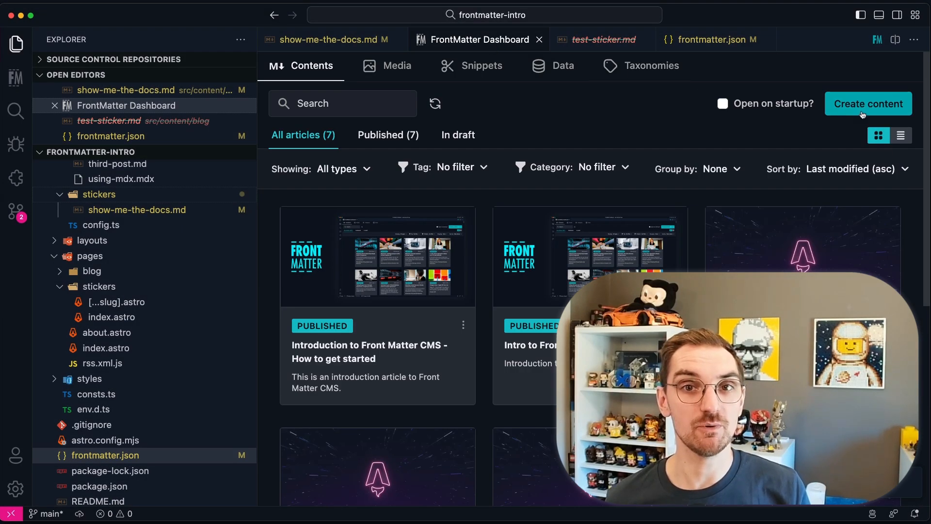
{"action": "left_click", "coordinate": [842, 108]}
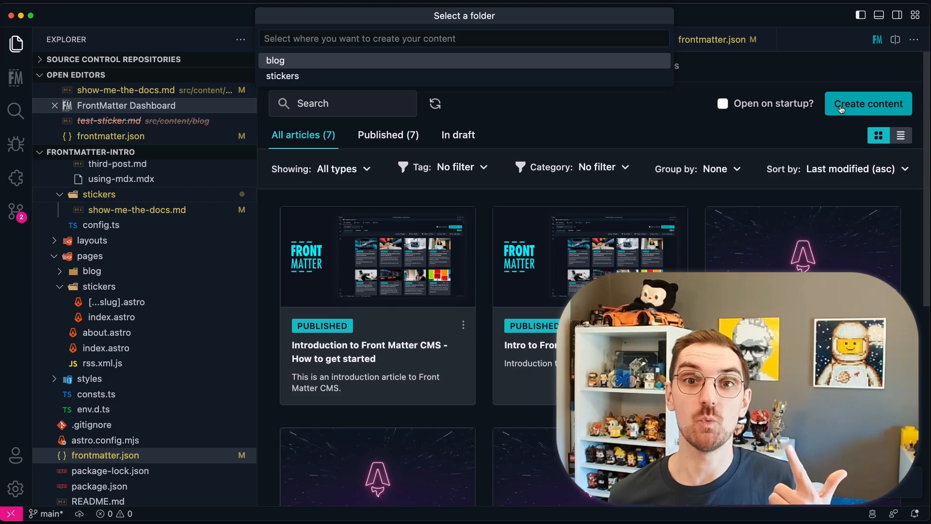
{"action": "left_click", "coordinate": [653, 78]}
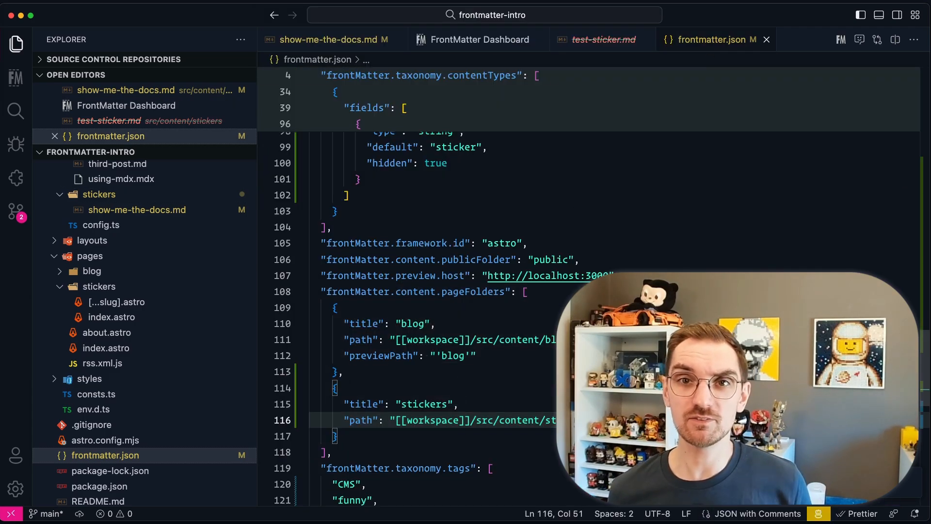
Step: Add "contentTypes": ["sticker"] after the path of the stickers page folder in frontmatter.json and save the file
{"action": "left_click", "coordinate": [600, 420]}
{"action": "type", "text": ","}
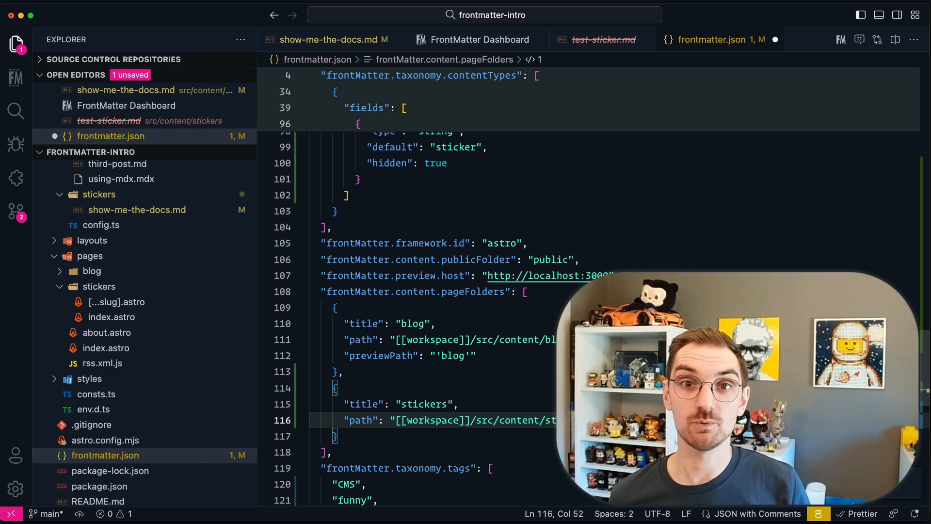
{"action": "key", "text": "Return"}
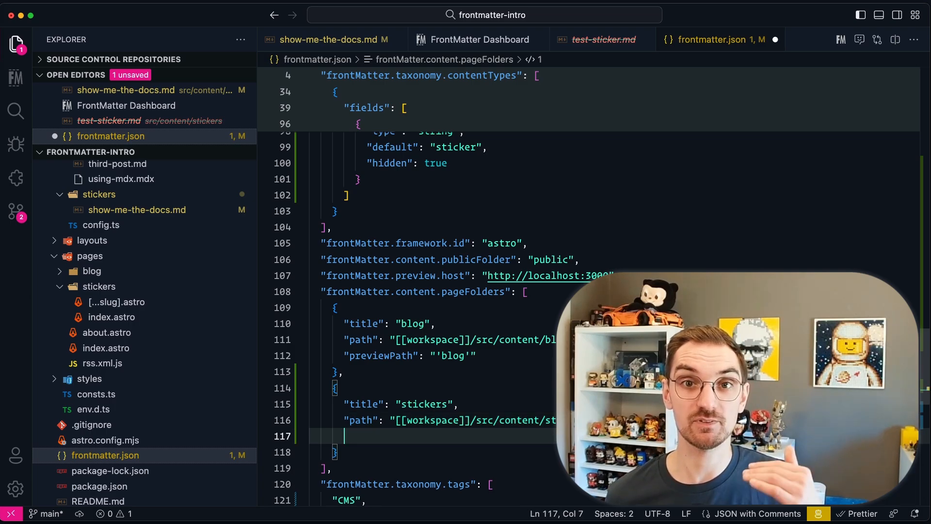
{"action": "type", "text": "\"content"}
{"action": "key", "text": "Return"}
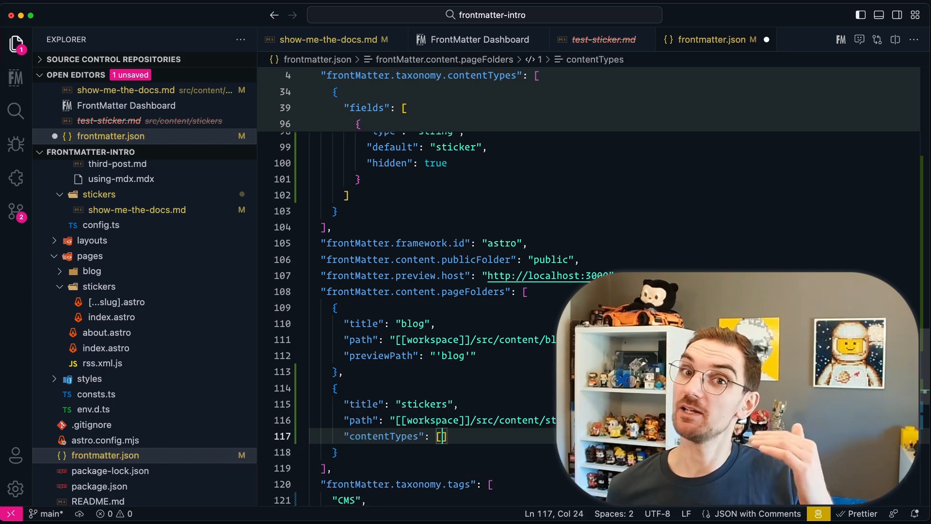
{"action": "type", "text": "\"sticker"}
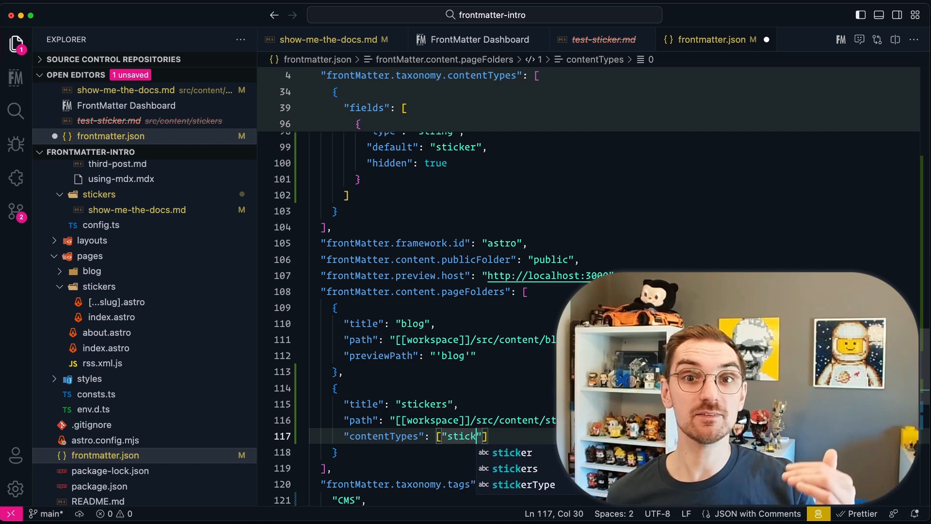
{"action": "key", "text": "super+s"}
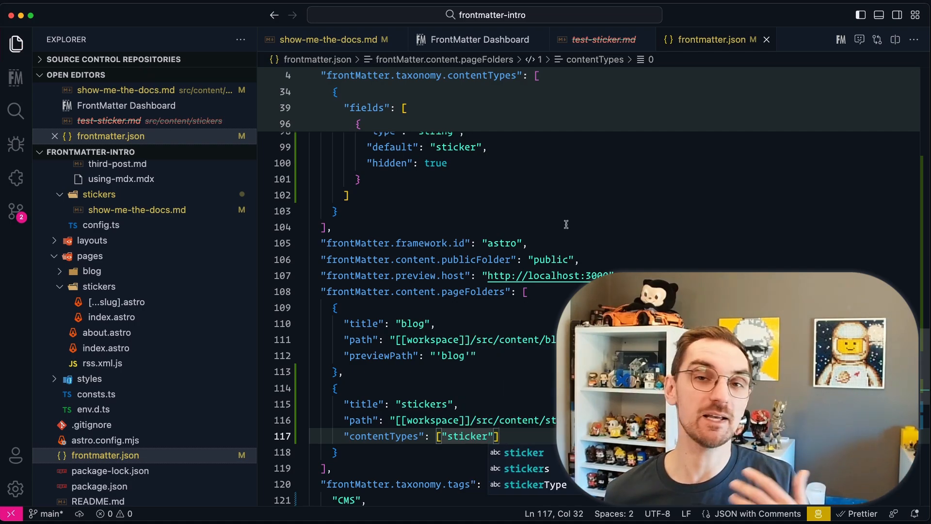
Step: Create new content titled "Cloud" in the stickers folder from the Front Matter dashboard
{"action": "left_click", "coordinate": [483, 40]}
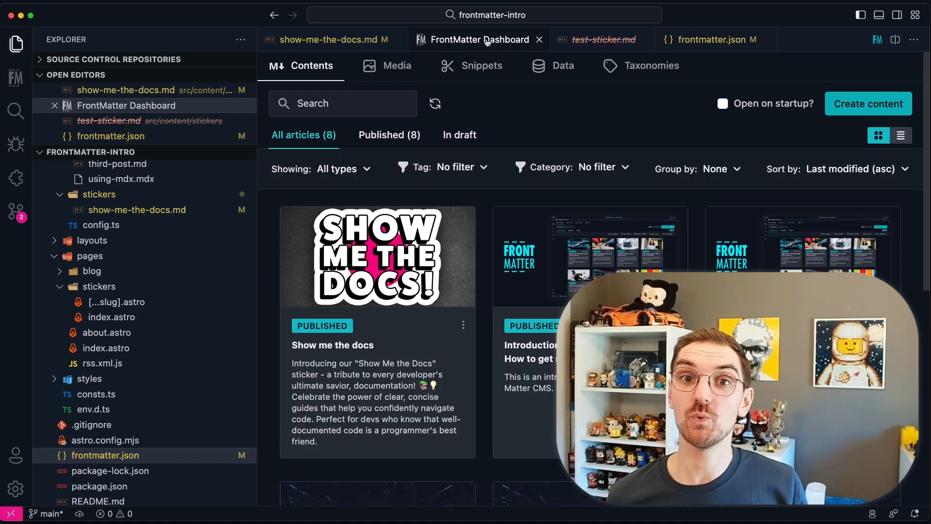
{"action": "left_click", "coordinate": [848, 108]}
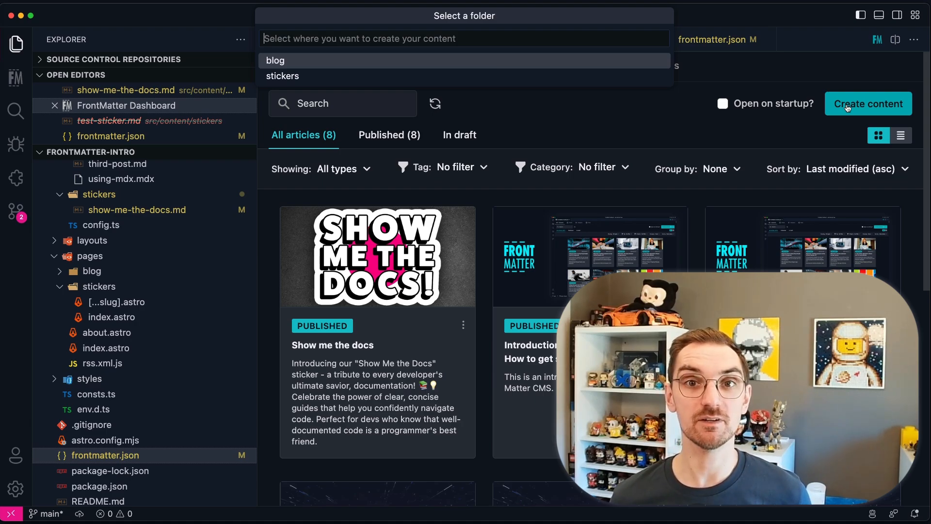
{"action": "left_click", "coordinate": [318, 76]}
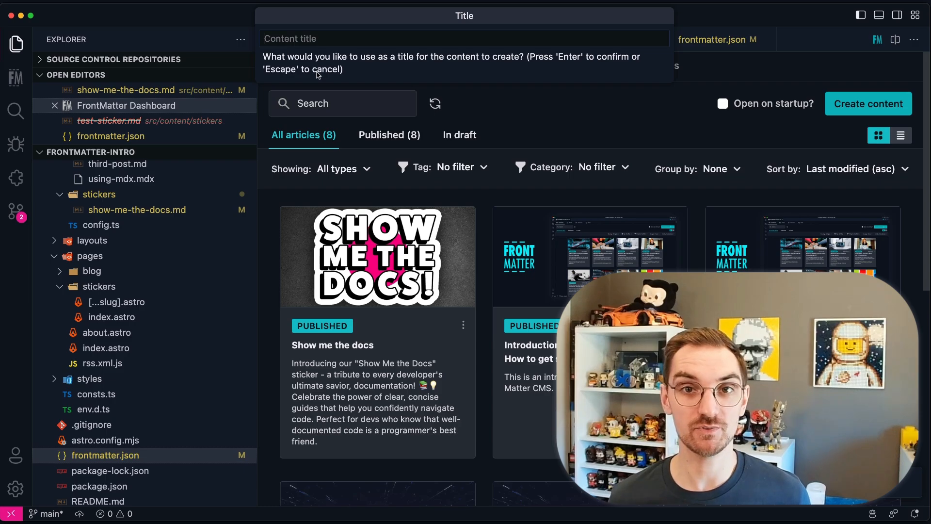
{"action": "type", "text": "Cloud"}
{"action": "key", "text": "Return"}
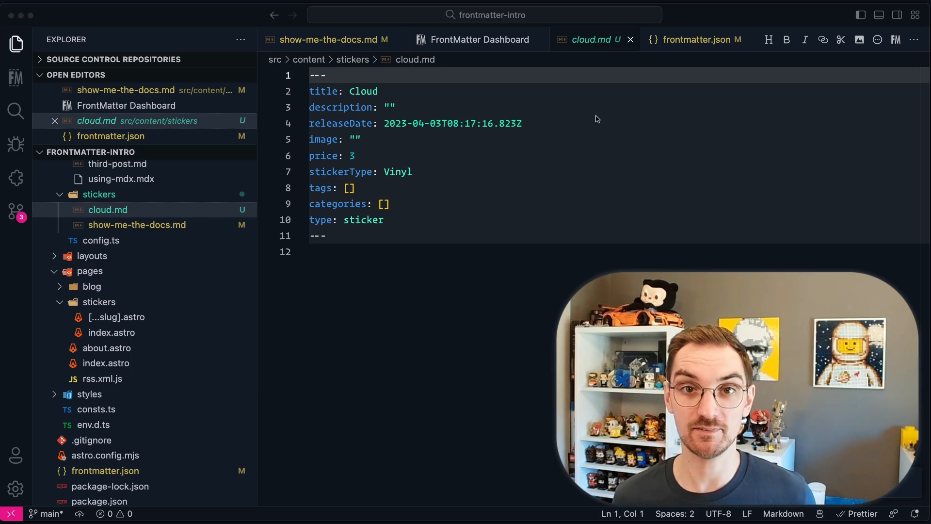
Step: Set cloud.md's title to "To the cloud and beyond" and enter the description introducing the "To the Cloud and Beyond" product, ending in #CloudExplorers
{"action": "left_click", "coordinate": [21, 82]}
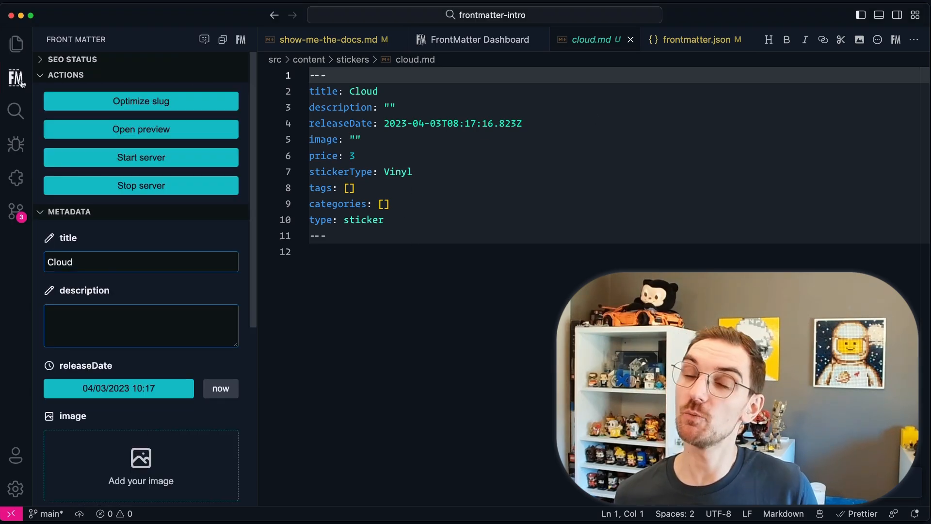
{"action": "double_click", "coordinate": [96, 258]}
{"action": "type", "text": "To the cloud and beyond"}
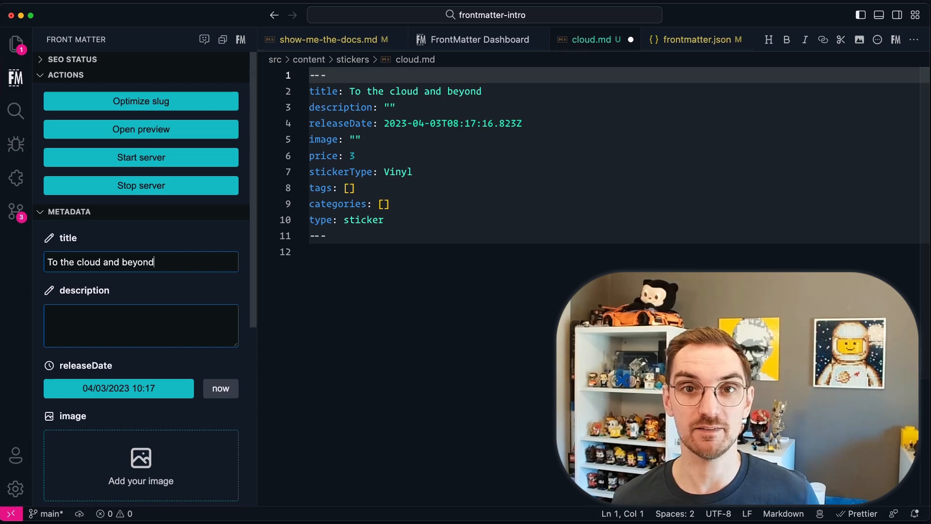
{"action": "left_click", "coordinate": [117, 328]}
{"action": "type", "text": "Introducing the \"To the Cloud and Beyond\" product - an innovative fusion of technology and imagination! 🚀 Embrace the limitless potential of cloud computing while capturing the adventurous spirit of the unknown. Perfect for tech enthusiasts and dreamers alike, this item will inspire you to soar to new heights! #CloudExplorers"}
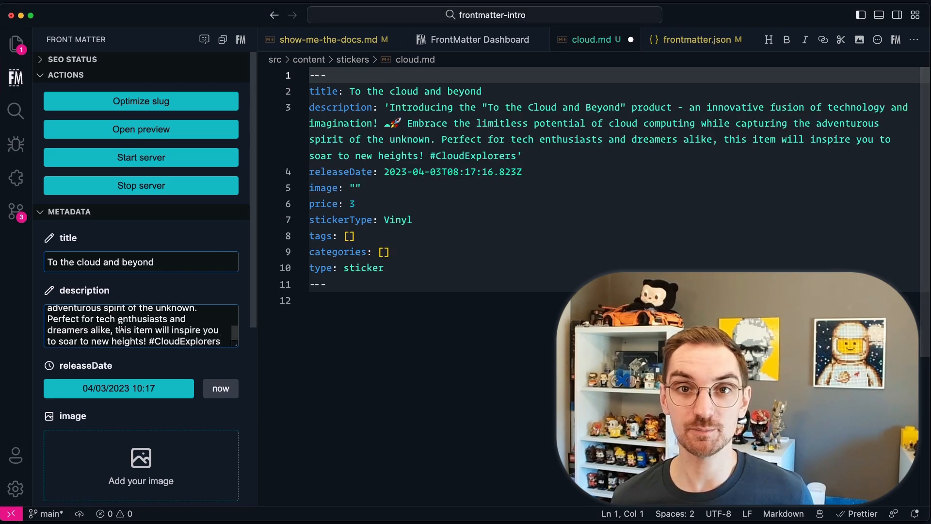
Step: Set the sticker's image to 2023_to-the-cloud-and-beyond.png from the stickers media folder
{"action": "scroll", "coordinate": [141, 325], "scroll_direction": "down", "scroll_amount": 5}
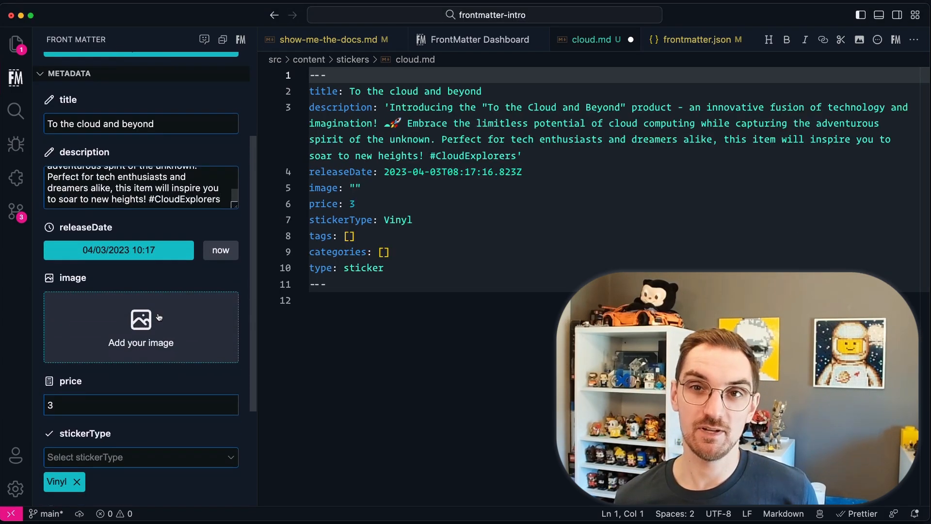
{"action": "left_click", "coordinate": [158, 321]}
{"action": "scroll", "coordinate": [538, 327], "scroll_direction": "down", "scroll_amount": 2}
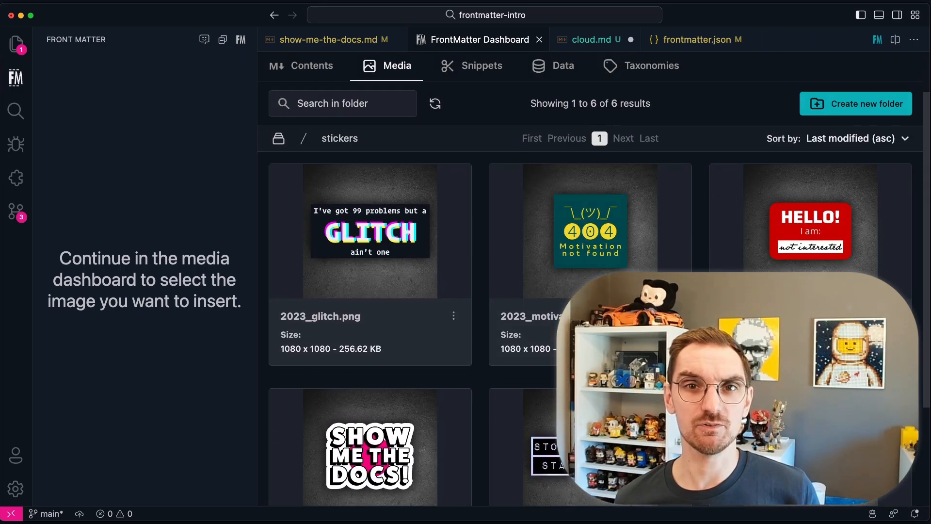
{"action": "left_click", "coordinate": [796, 442]}
Step: Try to set the sticker's price to 3.5 and return it to 3
{"action": "scroll", "coordinate": [108, 330], "scroll_direction": "down", "scroll_amount": 4}
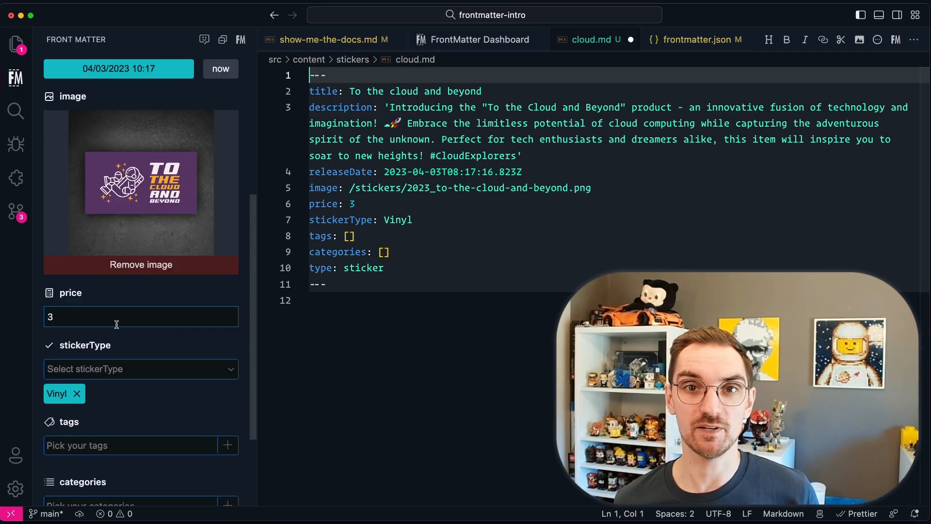
{"action": "left_click", "coordinate": [107, 313]}
{"action": "type", "text": ".5"}
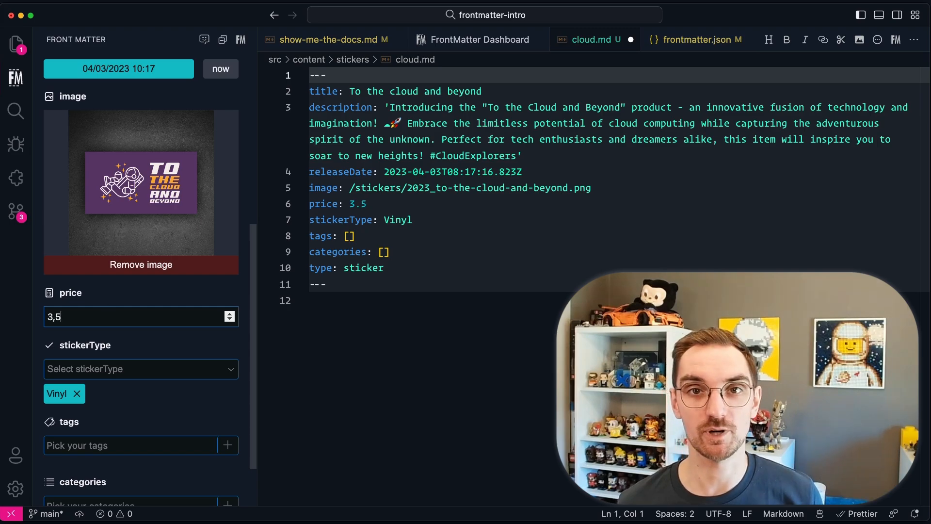
{"action": "key", "text": "BackSpace"}
{"action": "key", "text": "BackSpace"}
{"action": "type", "text": ".5"}
{"action": "key", "text": "BackSpace"}
{"action": "key", "text": "BackSpace"}
{"action": "type", "text": ".5"}
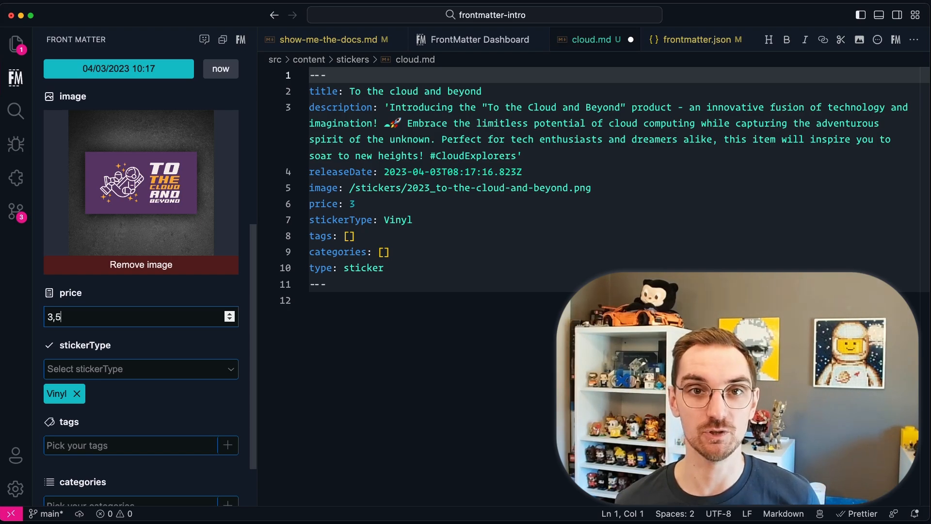
{"action": "key", "text": "BackSpace"}
{"action": "key", "text": "BackSpace"}
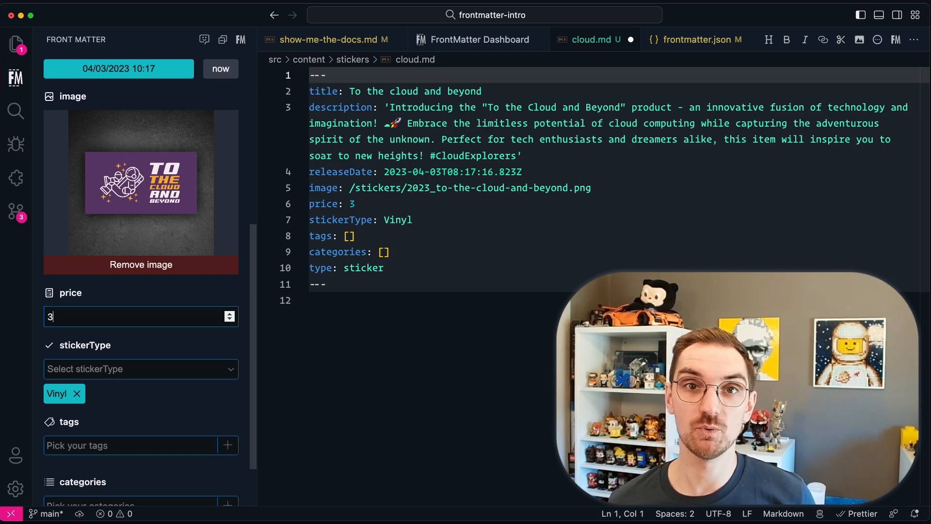
Step: Change the sticker's stickerType to Paper and add the existing cloud tag
{"action": "left_click", "coordinate": [76, 394]}
{"action": "left_click", "coordinate": [86, 372]}
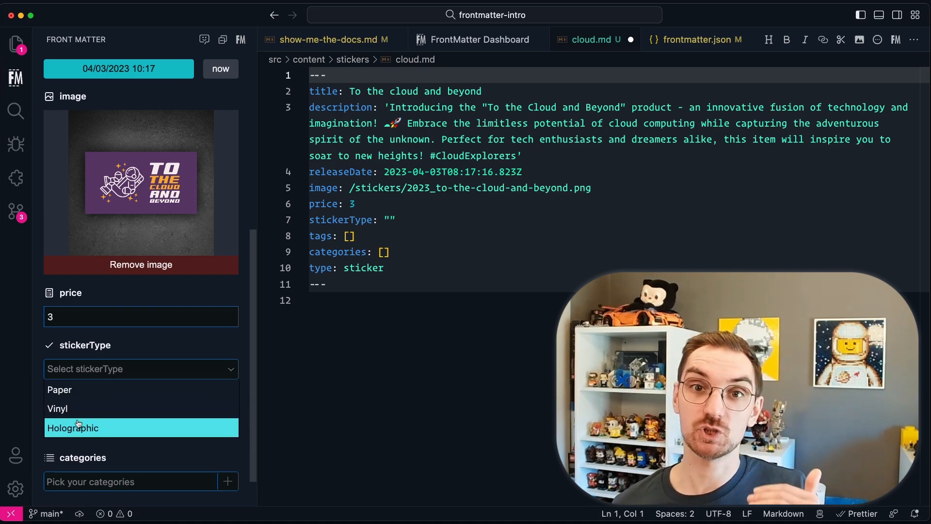
{"action": "left_click", "coordinate": [82, 391]}
{"action": "scroll", "coordinate": [132, 389], "scroll_direction": "down", "scroll_amount": 2}
{"action": "scroll", "coordinate": [132, 389], "scroll_direction": "down", "scroll_amount": 2}
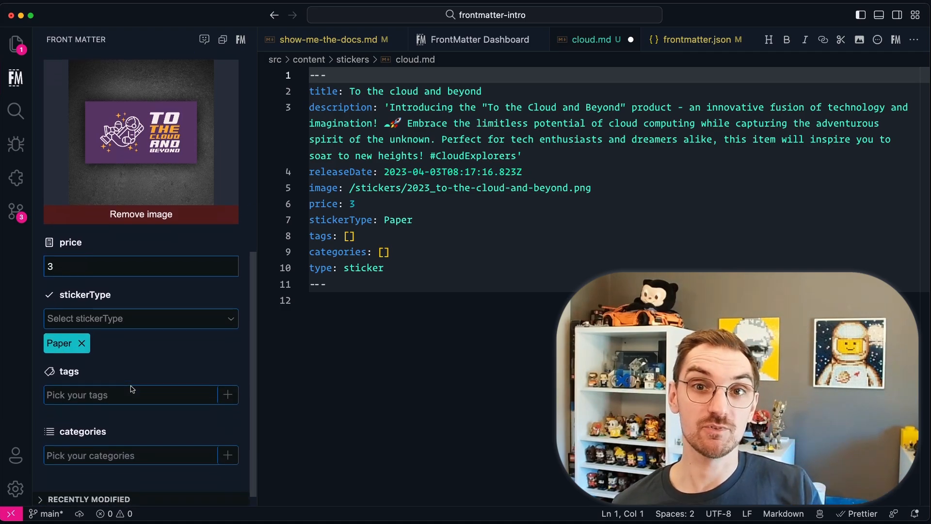
{"action": "left_click", "coordinate": [133, 379]}
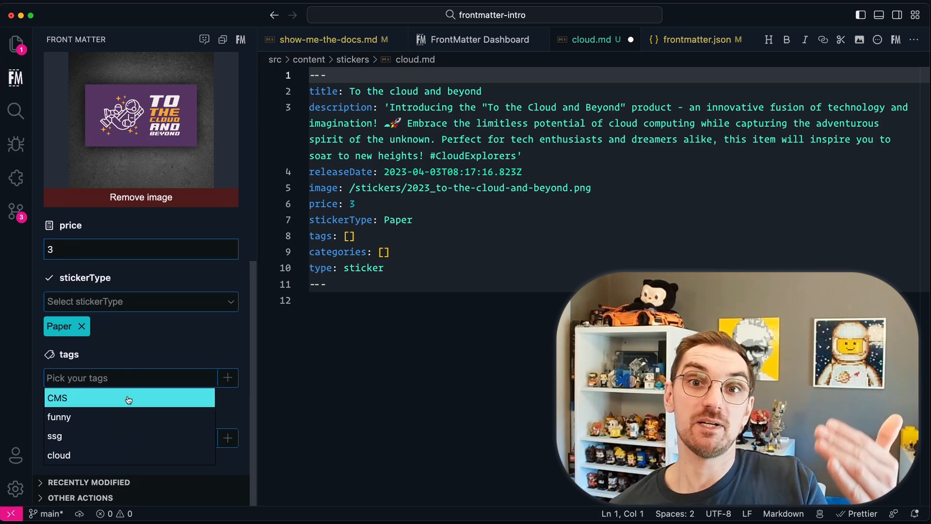
{"action": "left_click", "coordinate": [127, 452]}
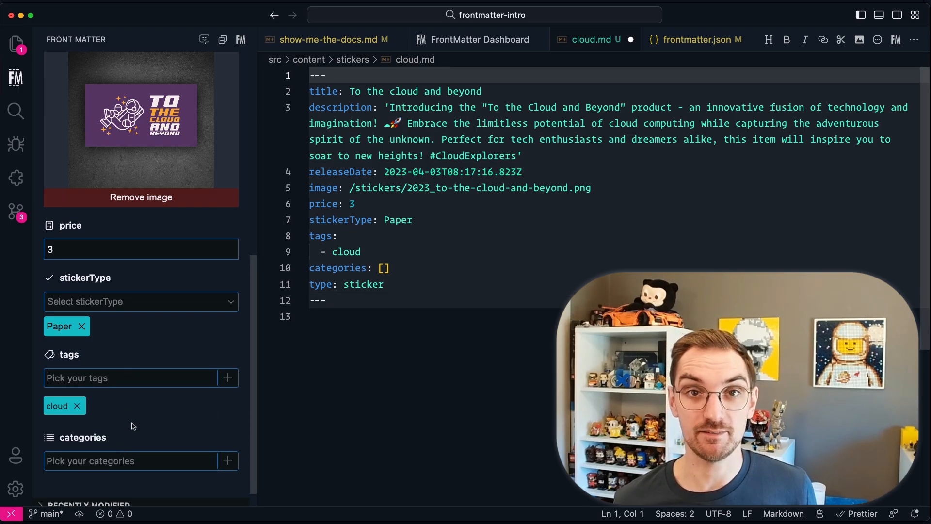
Step: Assign the dev and community categories to the sticker and save cloud.md
{"action": "scroll", "coordinate": [135, 420], "scroll_direction": "down", "scroll_amount": 1}
{"action": "left_click", "coordinate": [146, 420]}
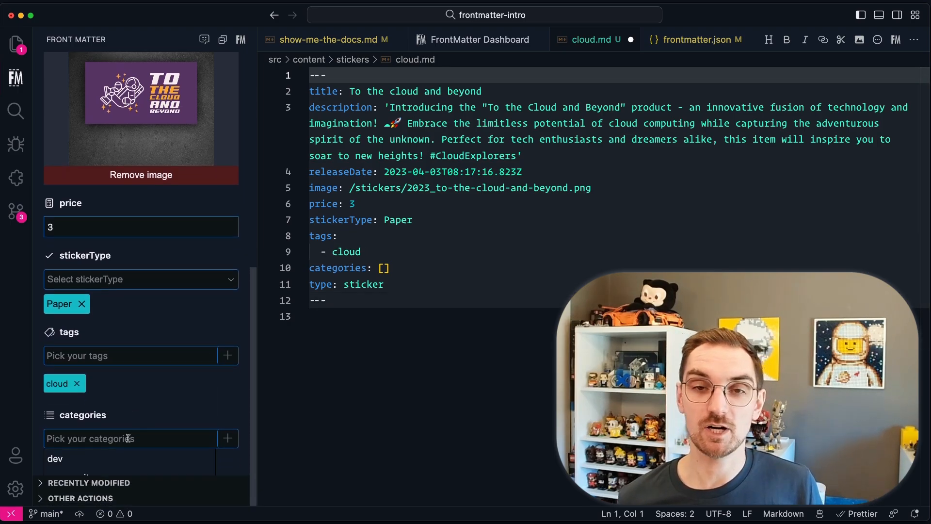
{"action": "left_click", "coordinate": [111, 457]}
{"action": "left_click", "coordinate": [104, 439]}
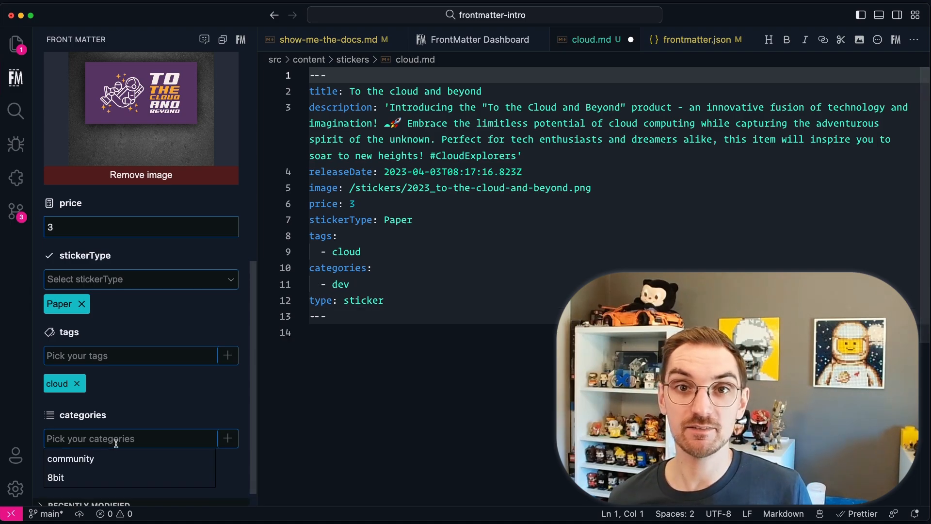
{"action": "left_click", "coordinate": [101, 476]}
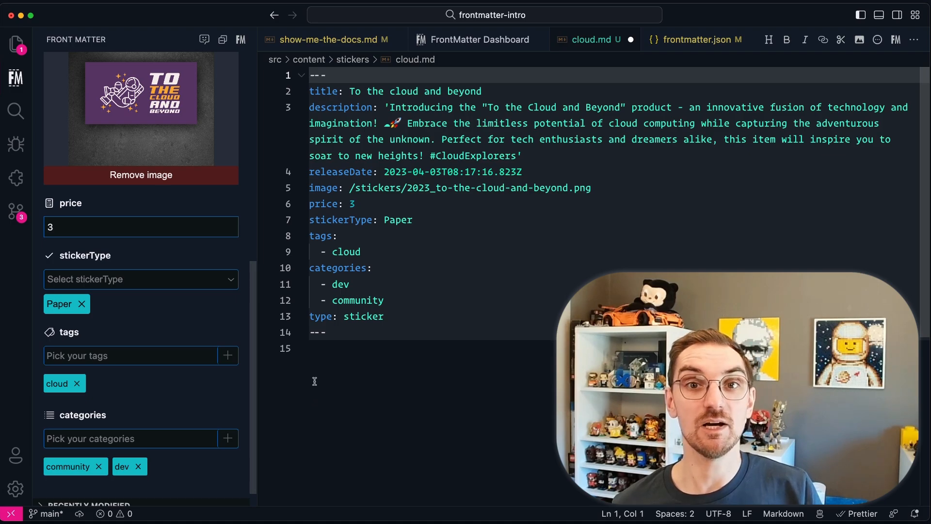
{"action": "left_click", "coordinate": [351, 354]}
{"action": "key", "text": "cmd+s"}
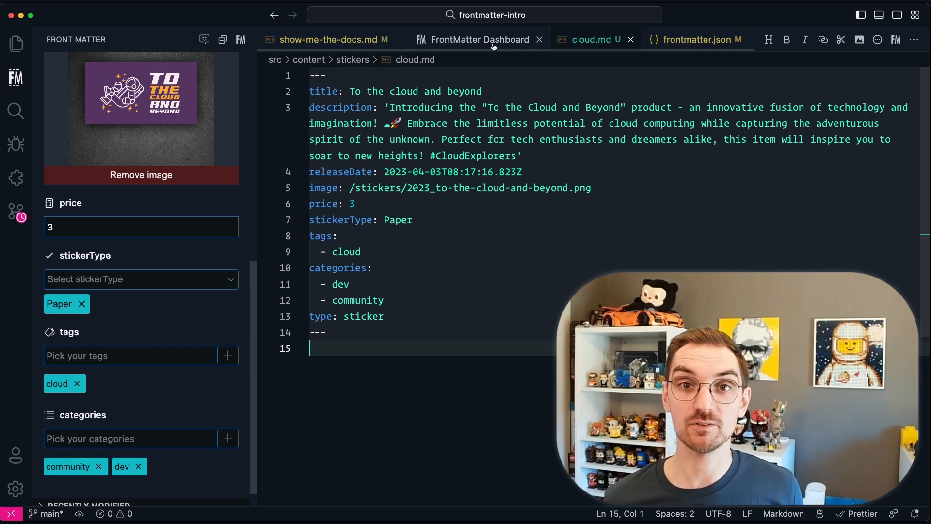
Step: Open the "To the cloud and beyond" sticker from the contents overview of the Front Matter dashboard
{"action": "left_click", "coordinate": [493, 44]}
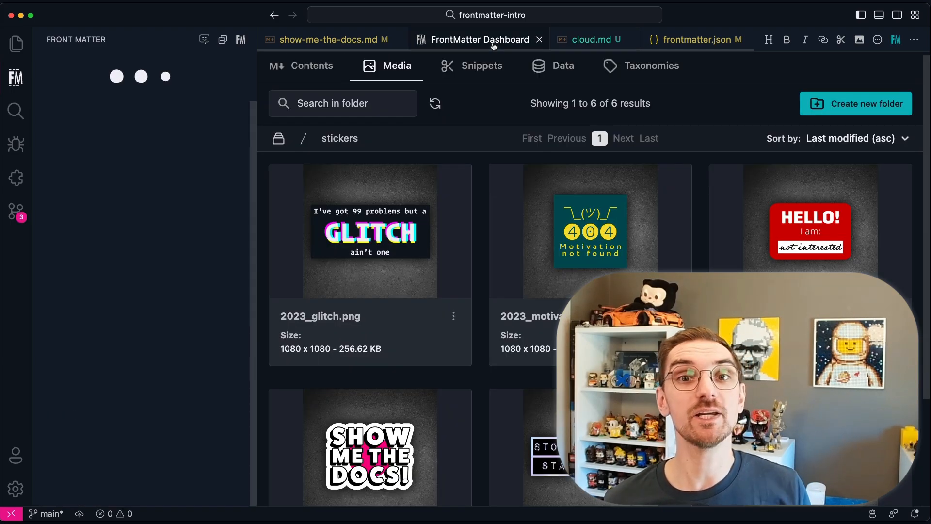
{"action": "left_click", "coordinate": [301, 69]}
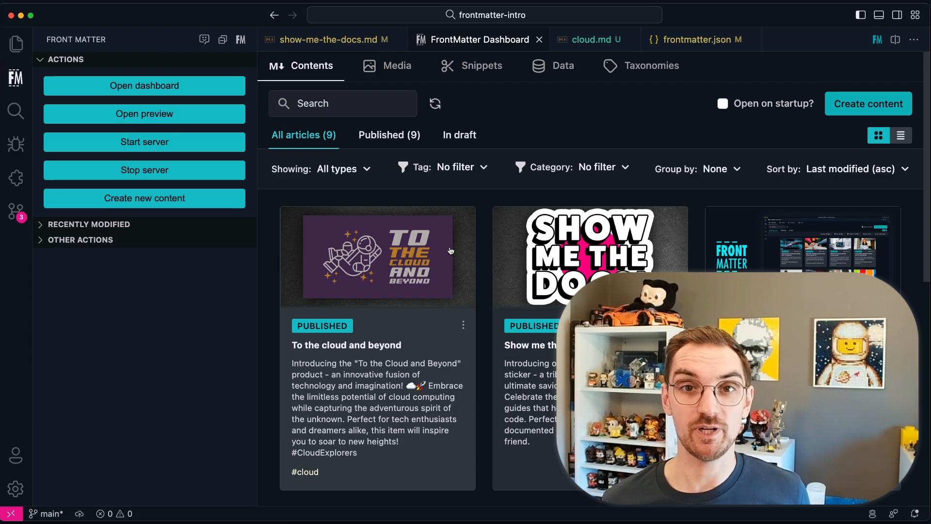
{"action": "left_click", "coordinate": [393, 270]}
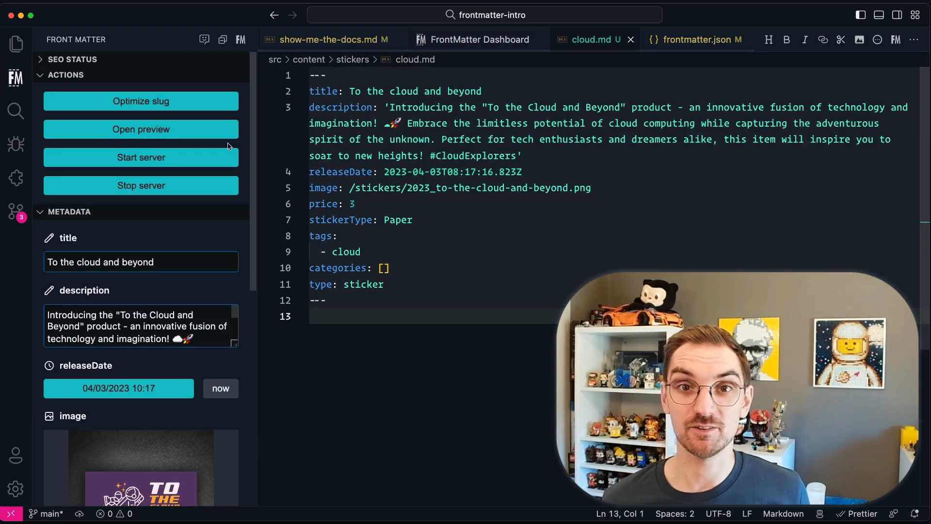
Step: Preview the sticker's page on the website, look through it, and go to the site's Stickers overview
{"action": "left_click", "coordinate": [204, 131]}
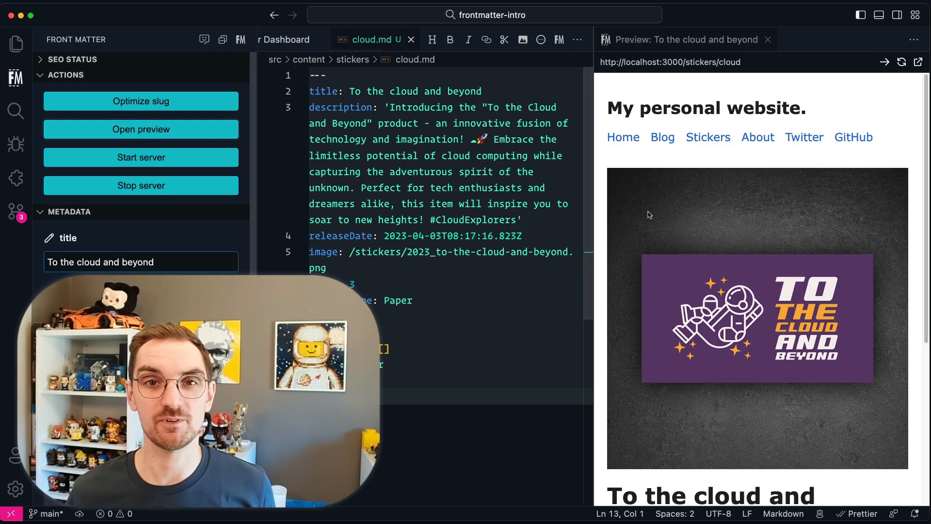
{"action": "scroll", "coordinate": [669, 221], "scroll_direction": "down", "scroll_amount": 5}
{"action": "scroll", "coordinate": [689, 204], "scroll_direction": "up", "scroll_amount": 3}
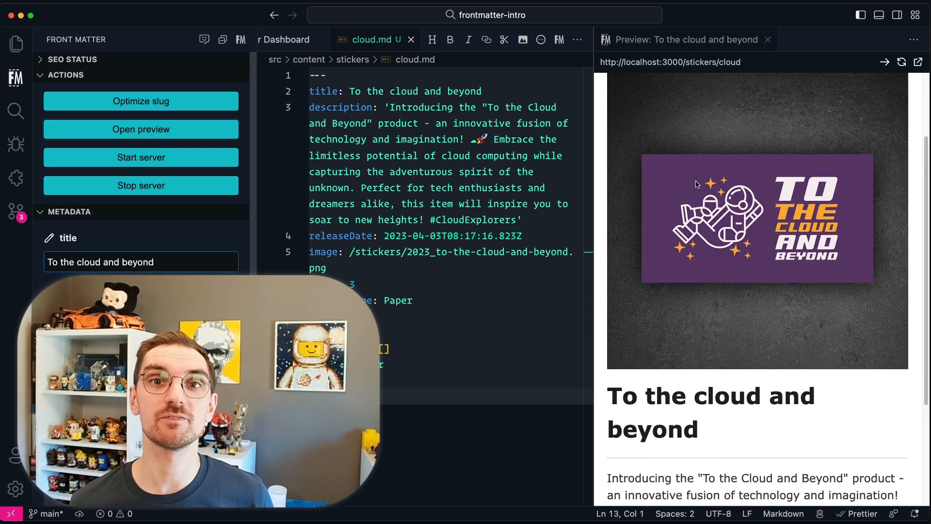
{"action": "scroll", "coordinate": [697, 184], "scroll_direction": "up", "scroll_amount": 4}
{"action": "left_click", "coordinate": [694, 139]}
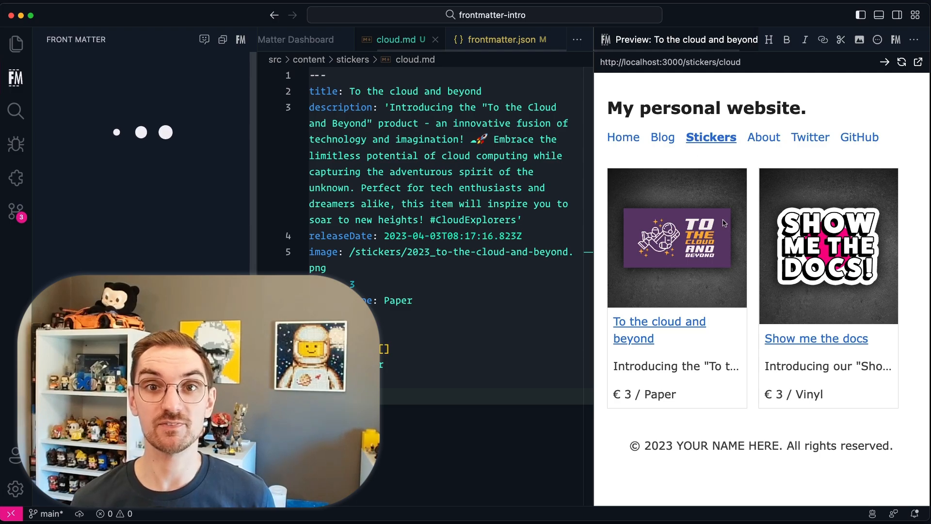